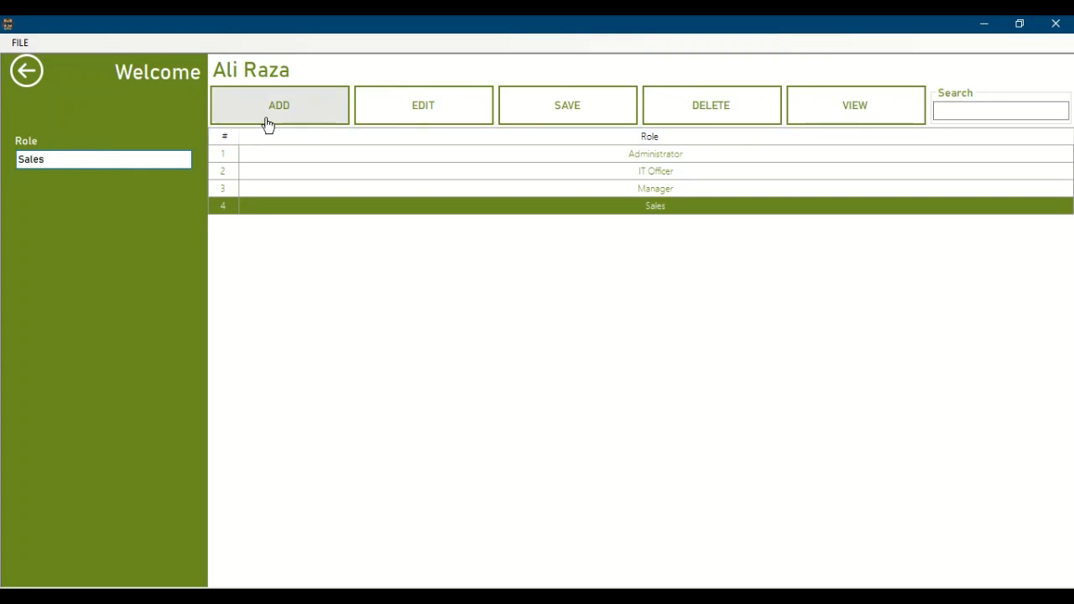
Add and save a new role named "test", and return to the main menu
{"action": "left_click", "coordinate": [266, 120]}
{"action": "left_click", "coordinate": [125, 163]}
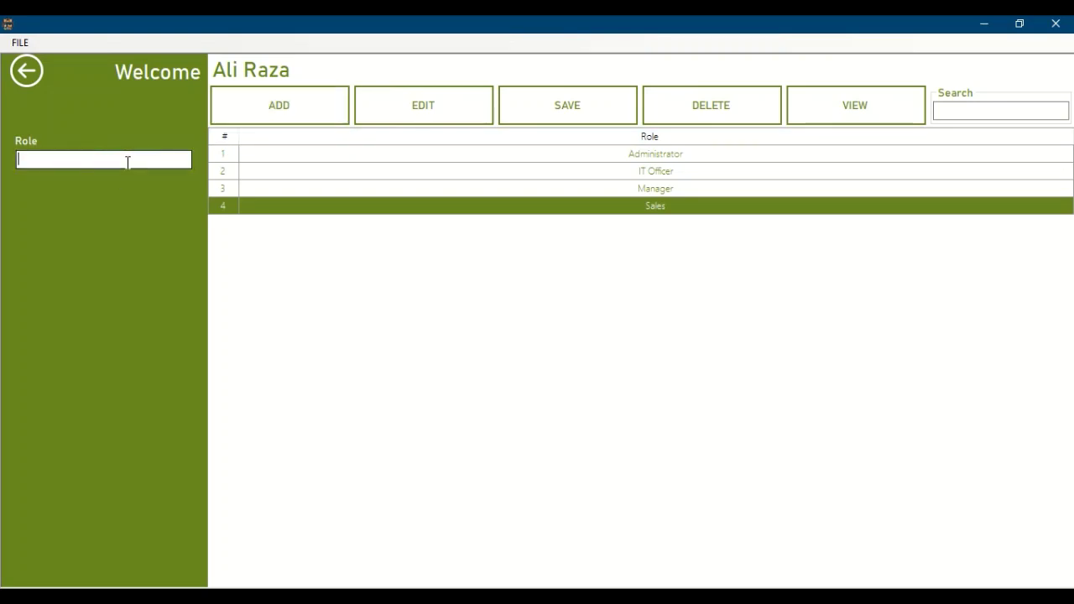
{"action": "type", "text": "test"}
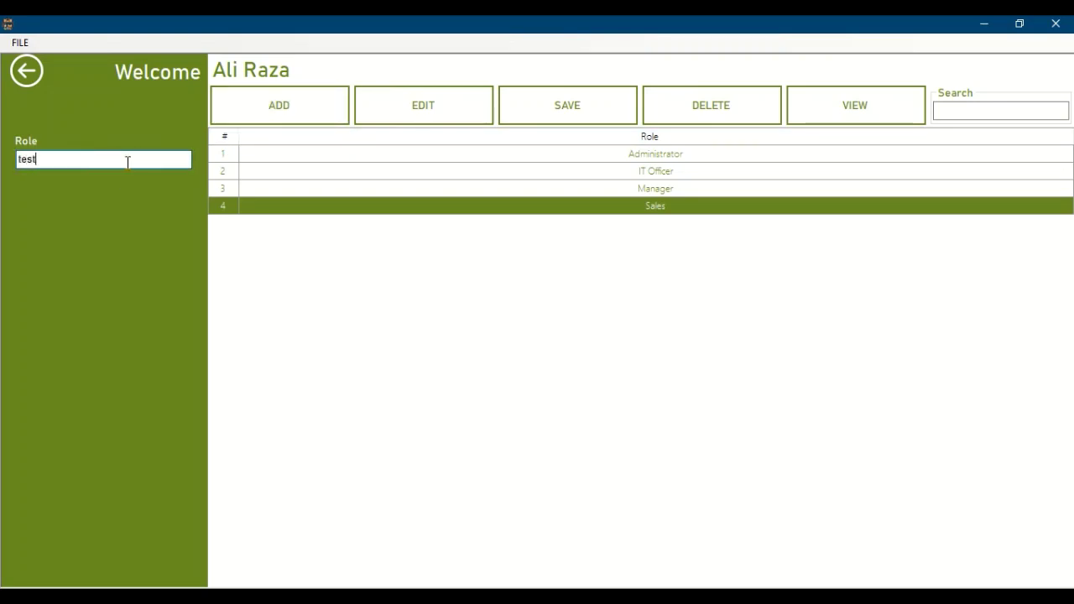
{"action": "left_click", "coordinate": [579, 117]}
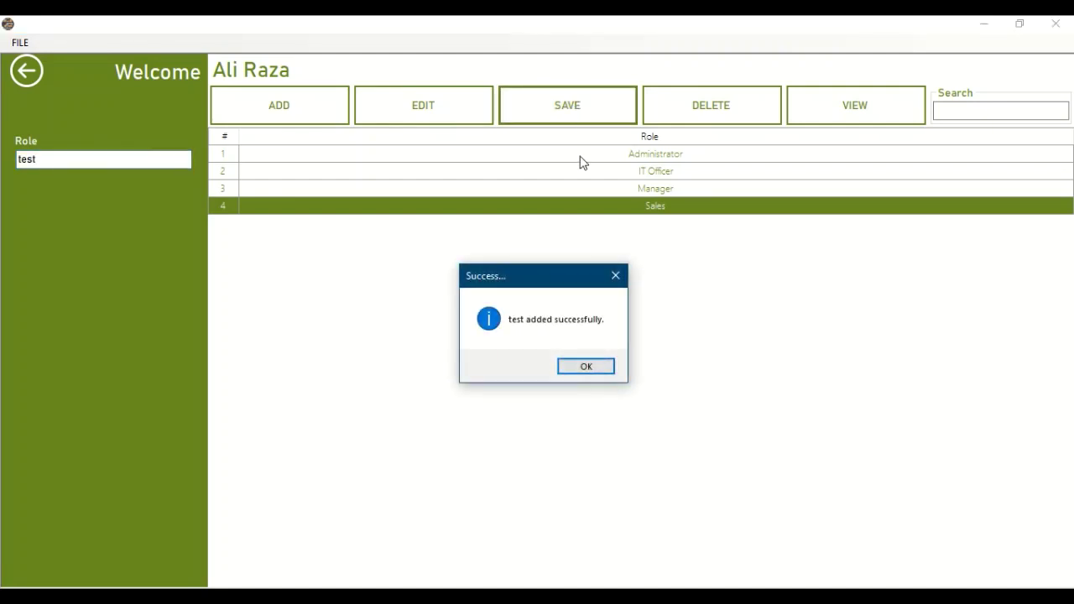
{"action": "left_click", "coordinate": [587, 368]}
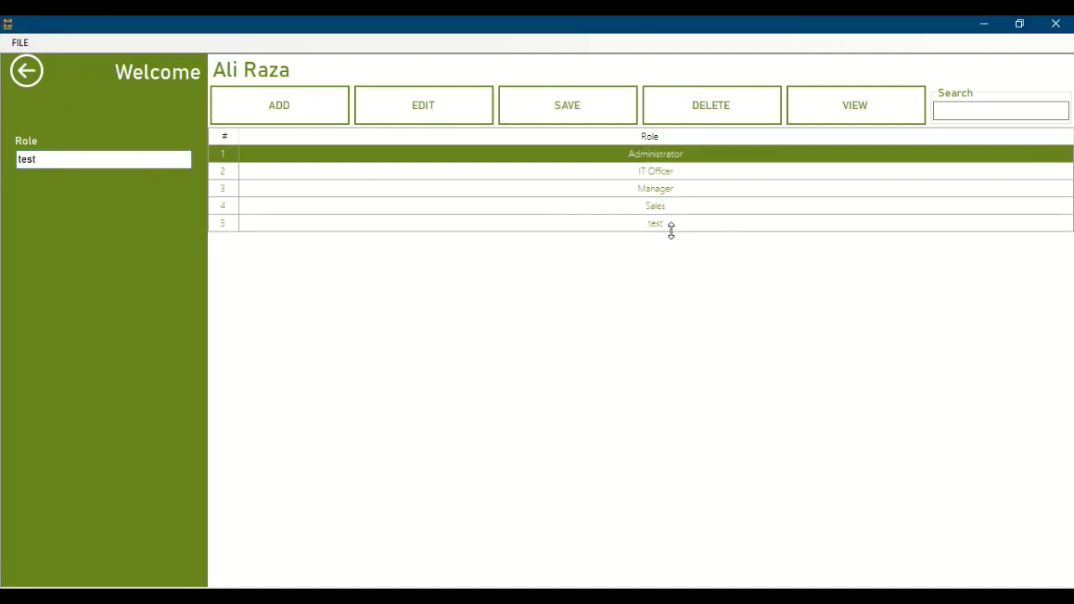
{"action": "left_click", "coordinate": [27, 72]}
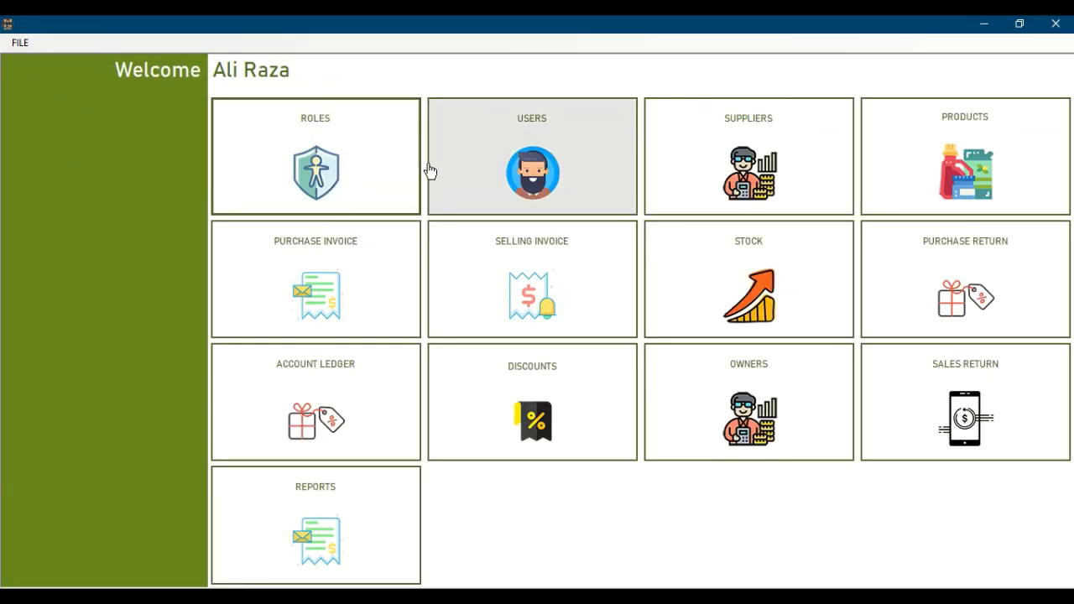
Open the Users form and check which roles can be assigned to a user
{"action": "left_click", "coordinate": [518, 167]}
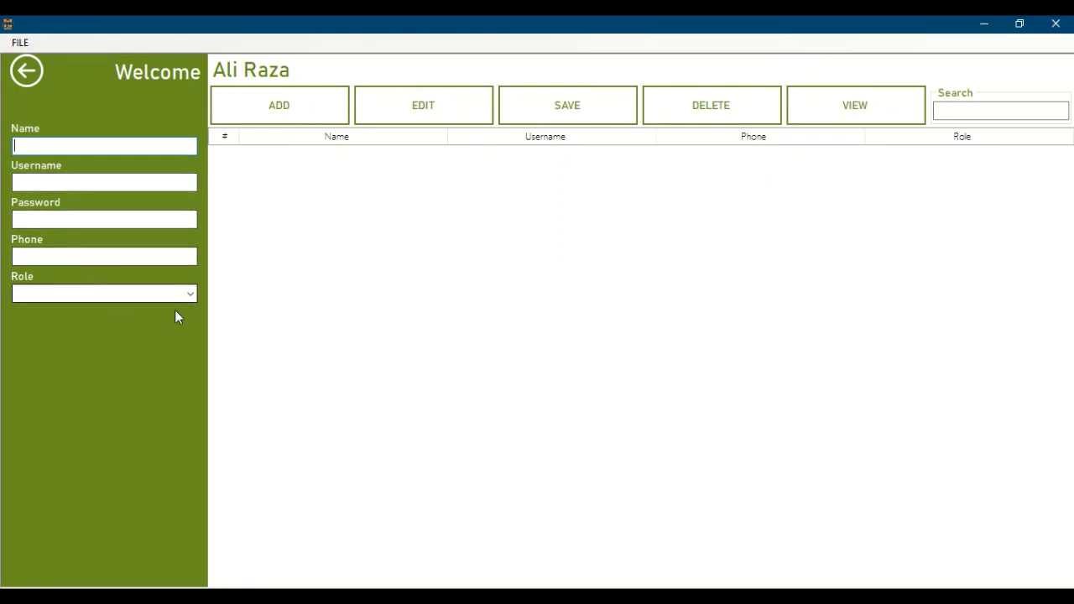
{"action": "left_click", "coordinate": [191, 295]}
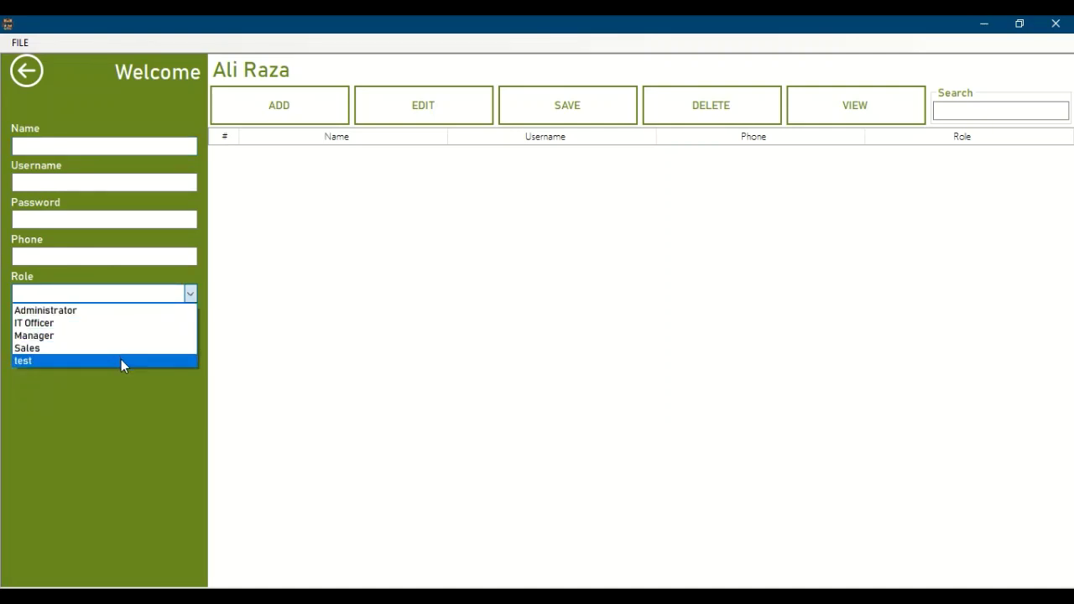
{"action": "left_click", "coordinate": [467, 235]}
List the existing users, inspect the details of the user with the Sales role, and return to the main menu
{"action": "left_click", "coordinate": [799, 118]}
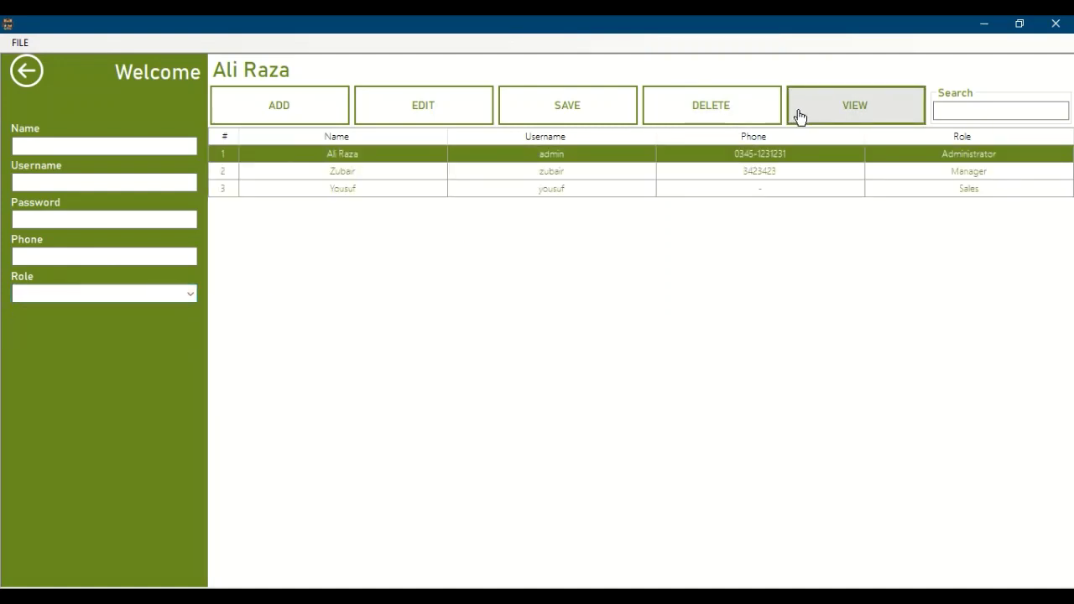
{"action": "left_click", "coordinate": [531, 191]}
{"action": "left_click", "coordinate": [450, 126]}
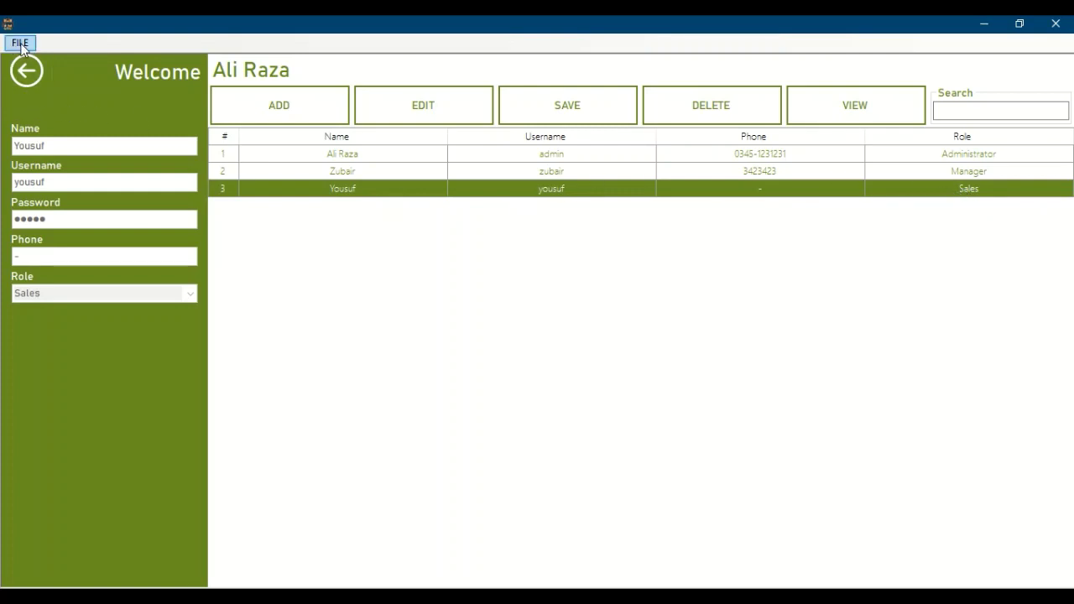
{"action": "left_click", "coordinate": [35, 77]}
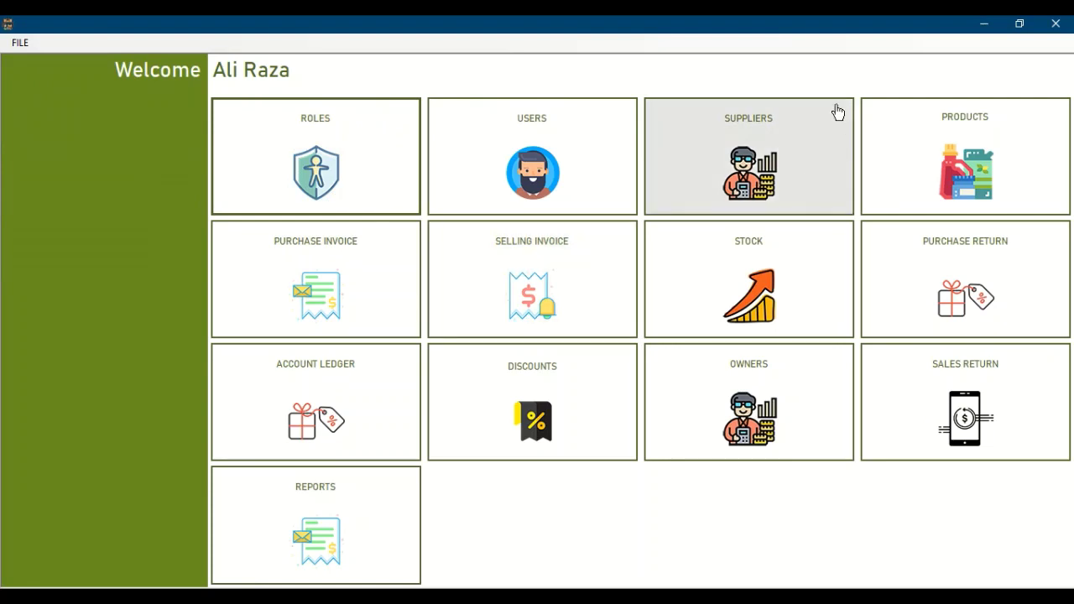
Open the Suppliers form, list the existing suppliers, and return to the main menu
{"action": "left_click", "coordinate": [748, 156]}
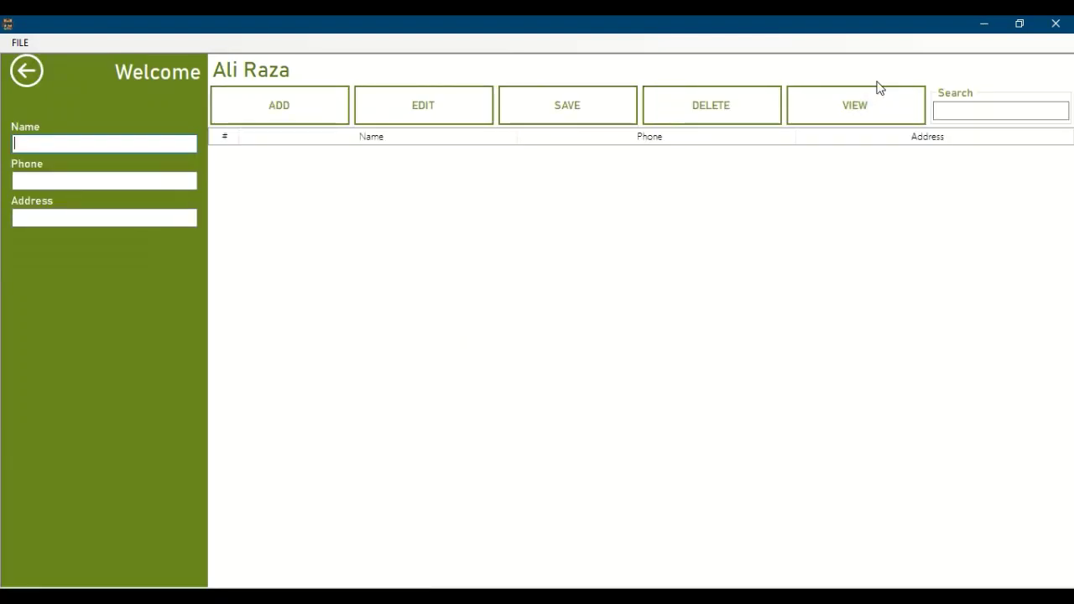
{"action": "left_click", "coordinate": [861, 113]}
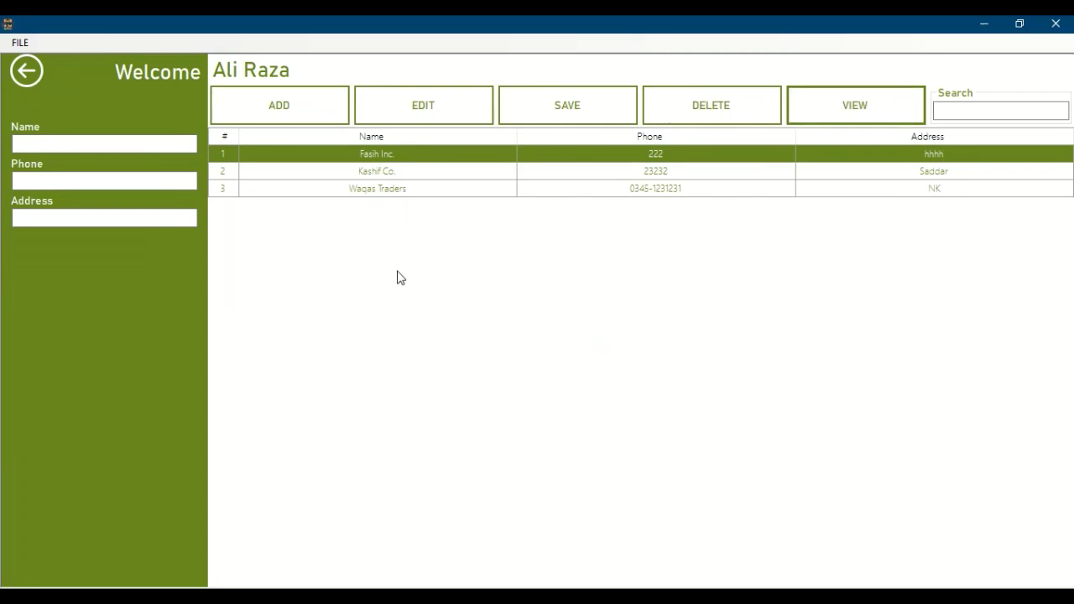
{"action": "left_click", "coordinate": [30, 74]}
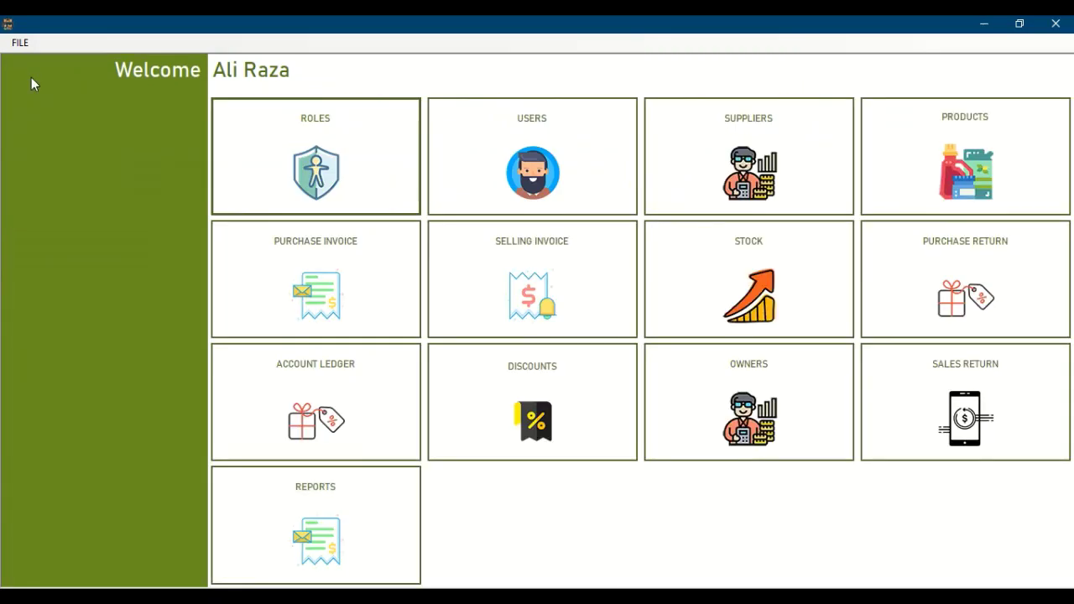
{"action": "left_click", "coordinate": [332, 276]}
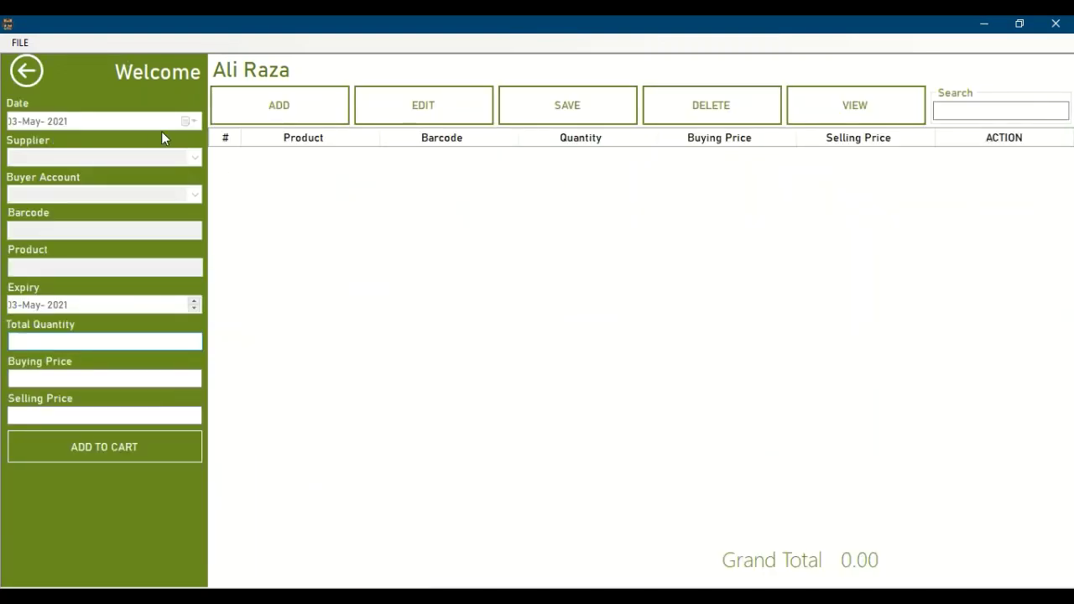
{"action": "left_click", "coordinate": [287, 109]}
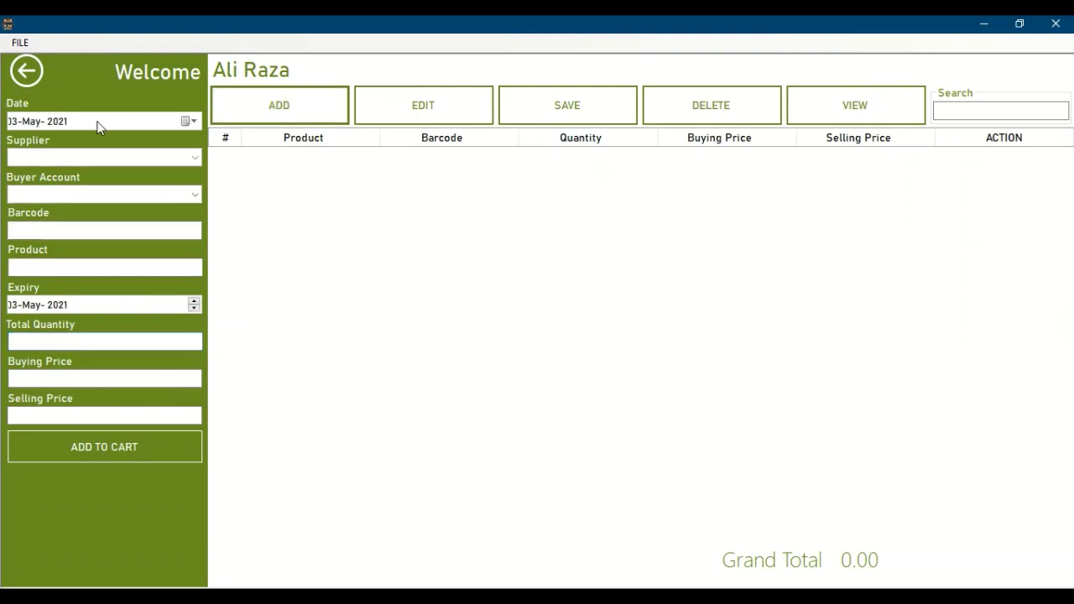
{"action": "left_click", "coordinate": [193, 160]}
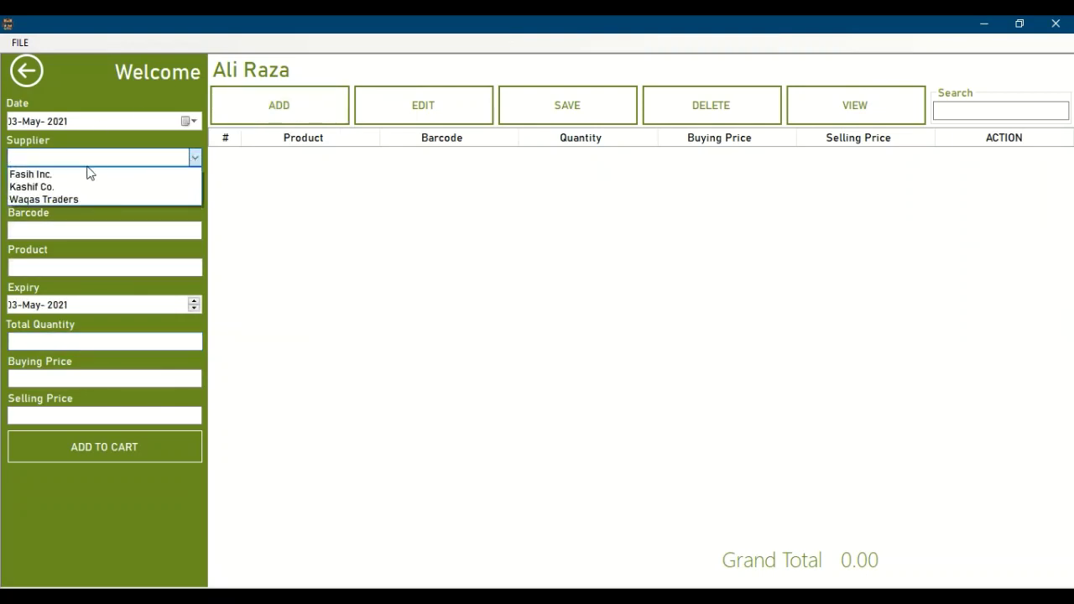
{"action": "left_click", "coordinate": [73, 175]}
{"action": "left_click", "coordinate": [194, 196]}
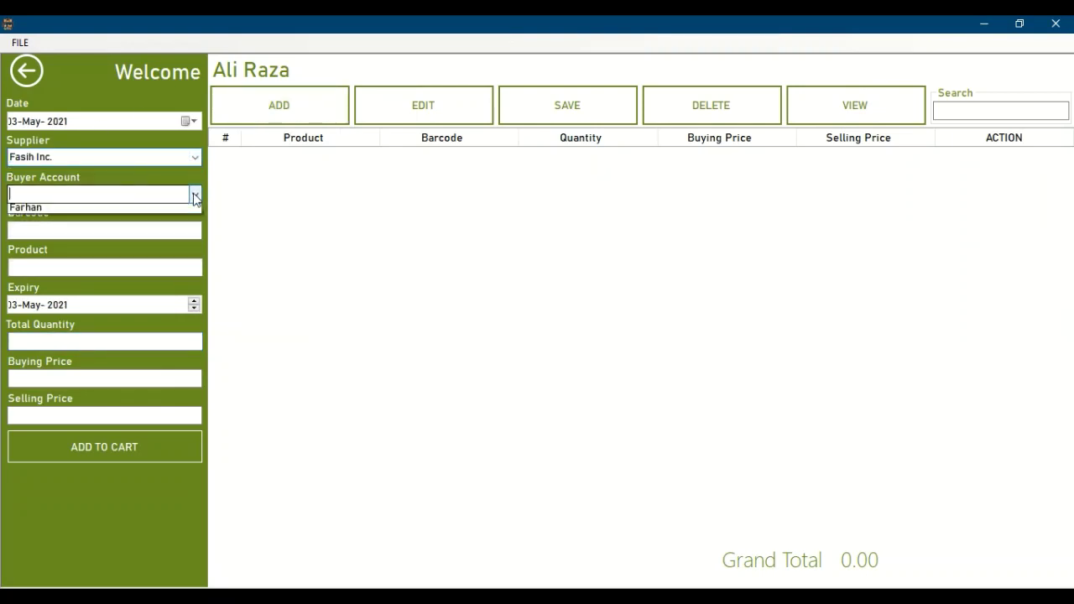
{"action": "left_click", "coordinate": [30, 77]}
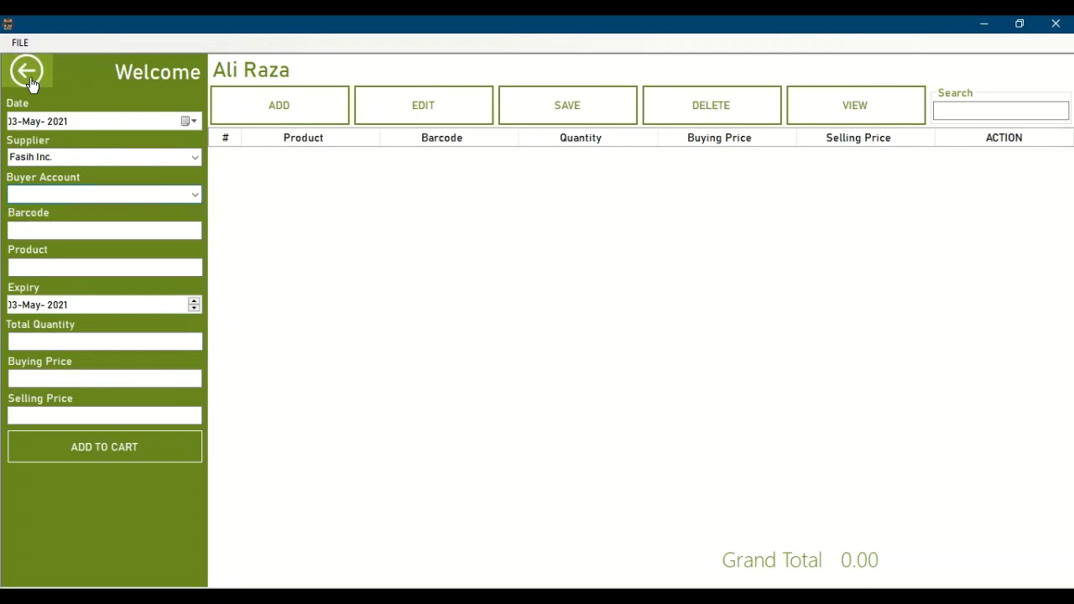
{"action": "left_click", "coordinate": [30, 77]}
Open the Owners form, list the existing owners, and return to the main menu
{"action": "left_click", "coordinate": [715, 422]}
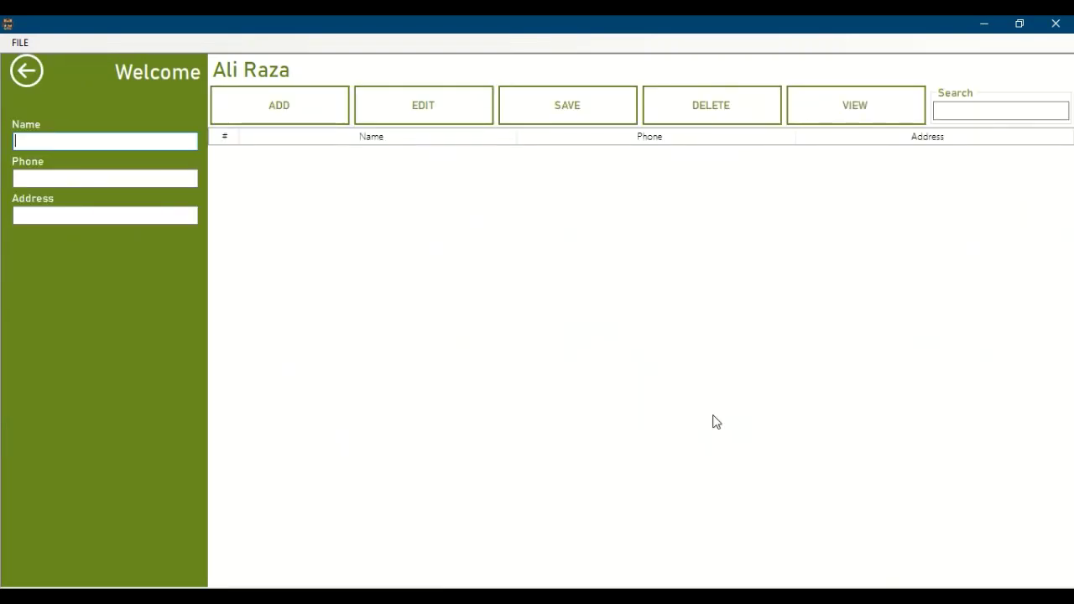
{"action": "left_click", "coordinate": [844, 115]}
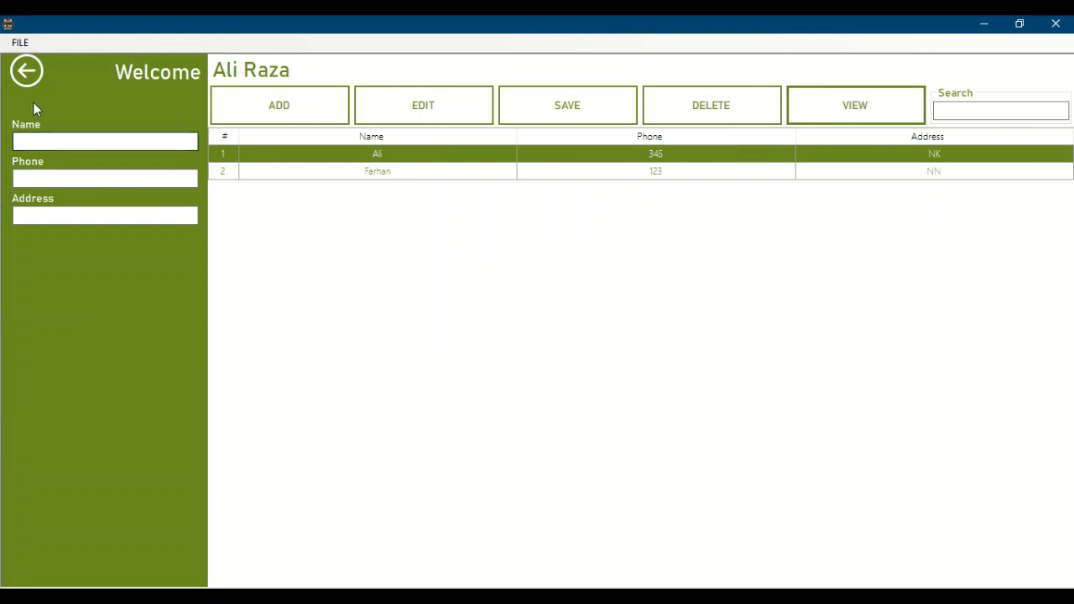
{"action": "left_click", "coordinate": [26, 72]}
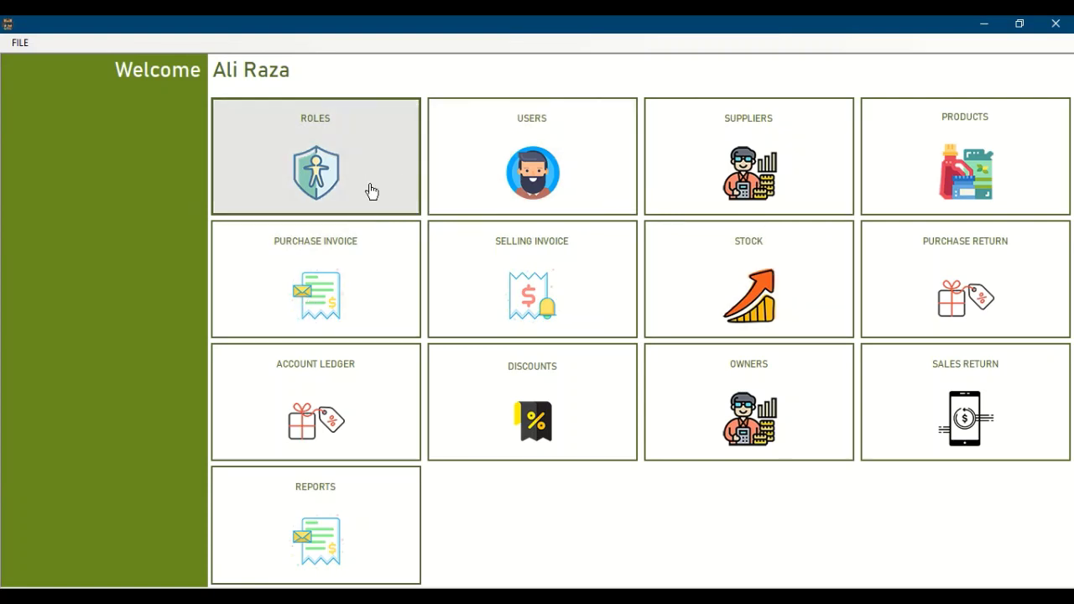
Start a new purchase invoice with Kashif Co. as the supplier and the first listed owner as the buyer account
{"action": "left_click", "coordinate": [281, 239]}
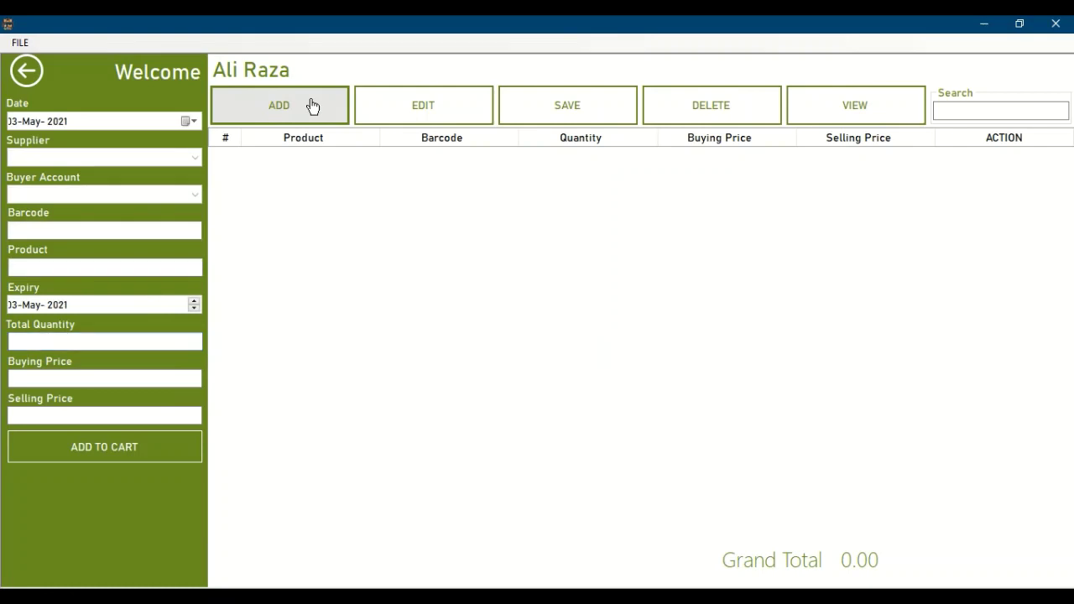
{"action": "left_click", "coordinate": [196, 156]}
{"action": "left_click", "coordinate": [139, 186]}
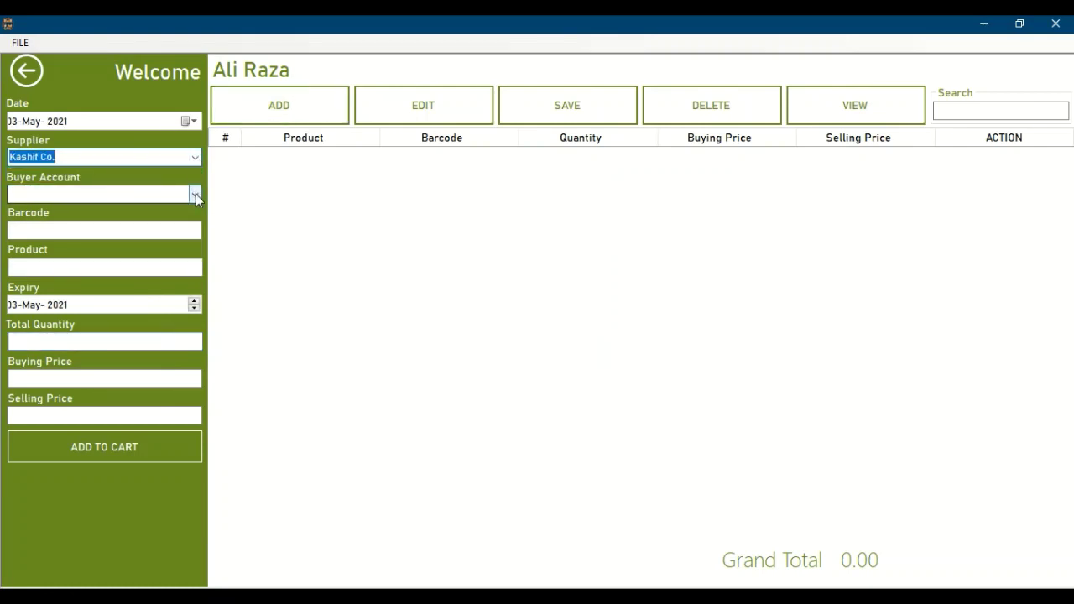
{"action": "left_click", "coordinate": [194, 195]}
{"action": "left_click", "coordinate": [128, 214]}
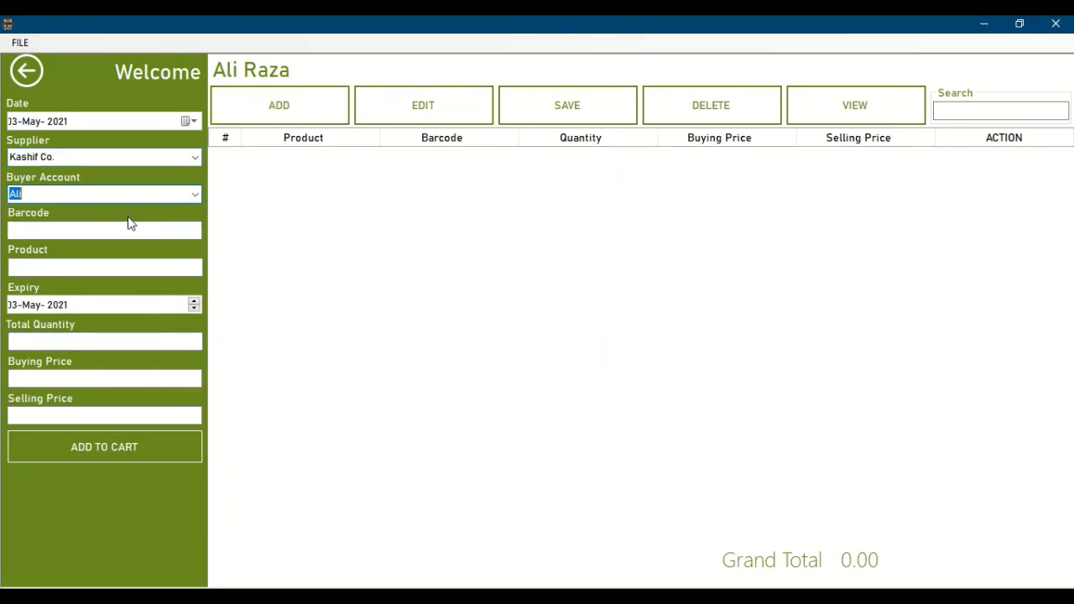
{"action": "left_click", "coordinate": [109, 230]}
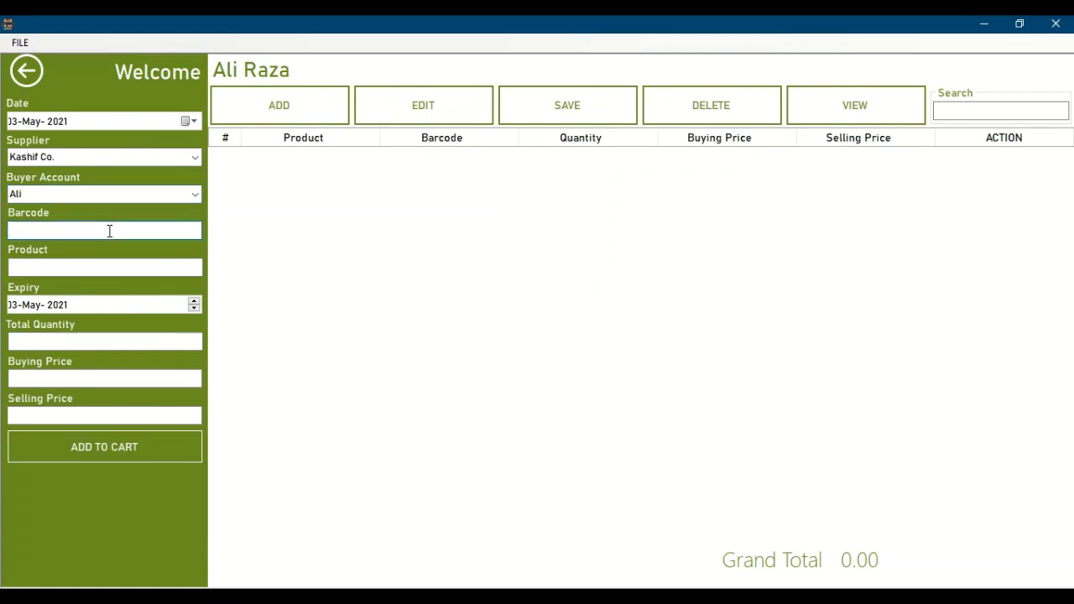
{"action": "type", "text": "0000"}
{"action": "key", "text": "Tab"}
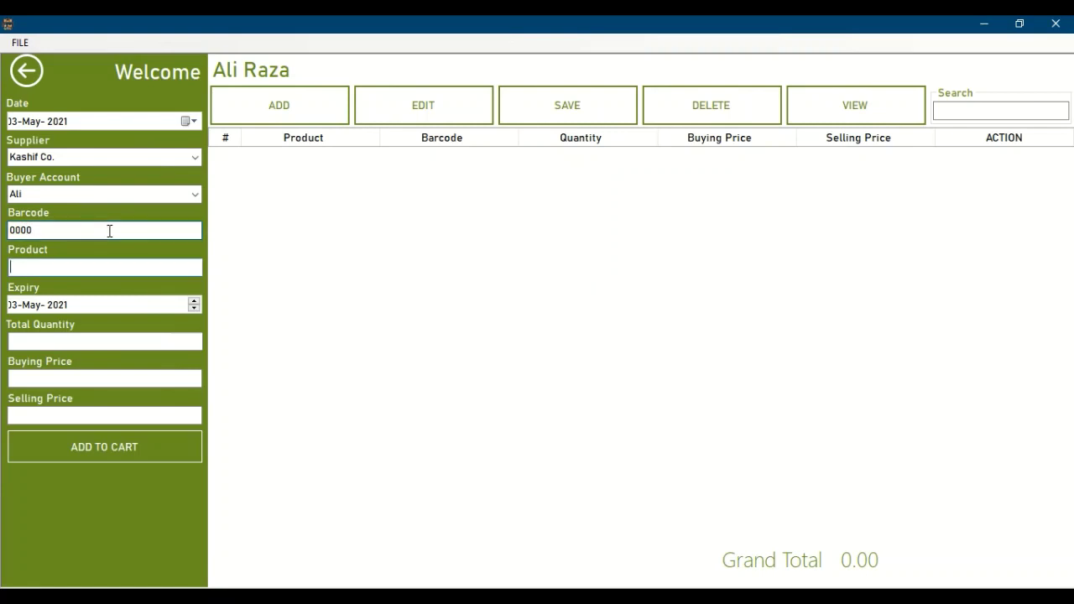
{"action": "left_click", "coordinate": [37, 233]}
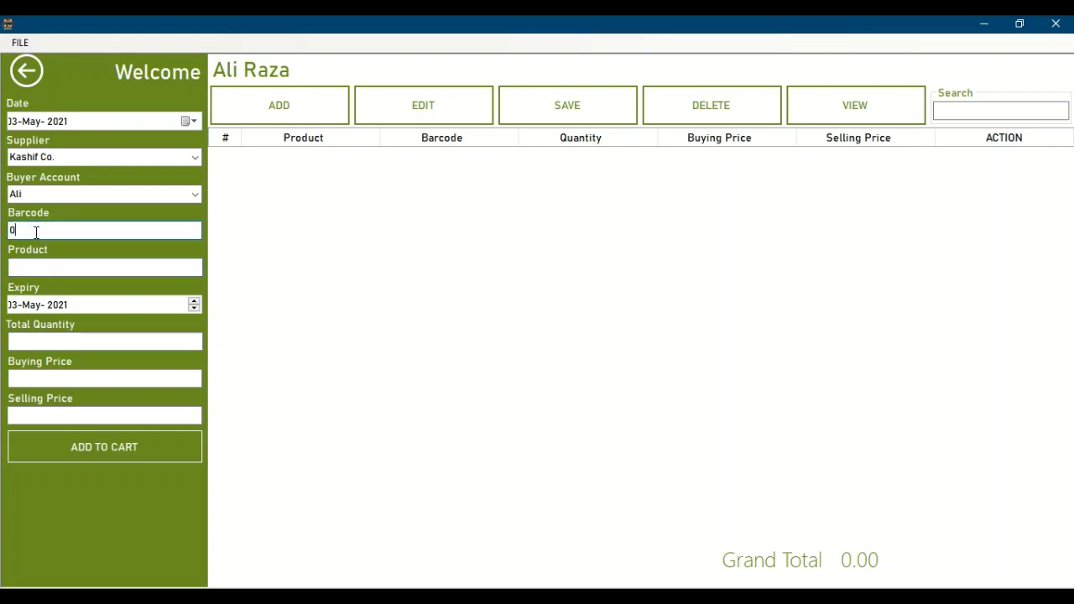
{"action": "key", "text": "BackSpace"}
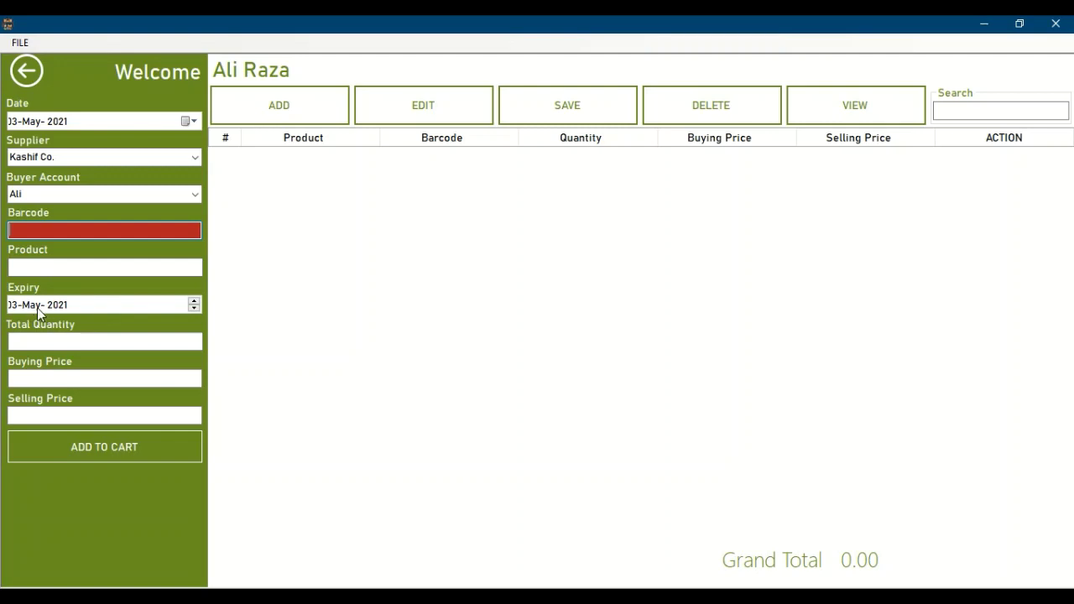
{"action": "left_click", "coordinate": [116, 342]}
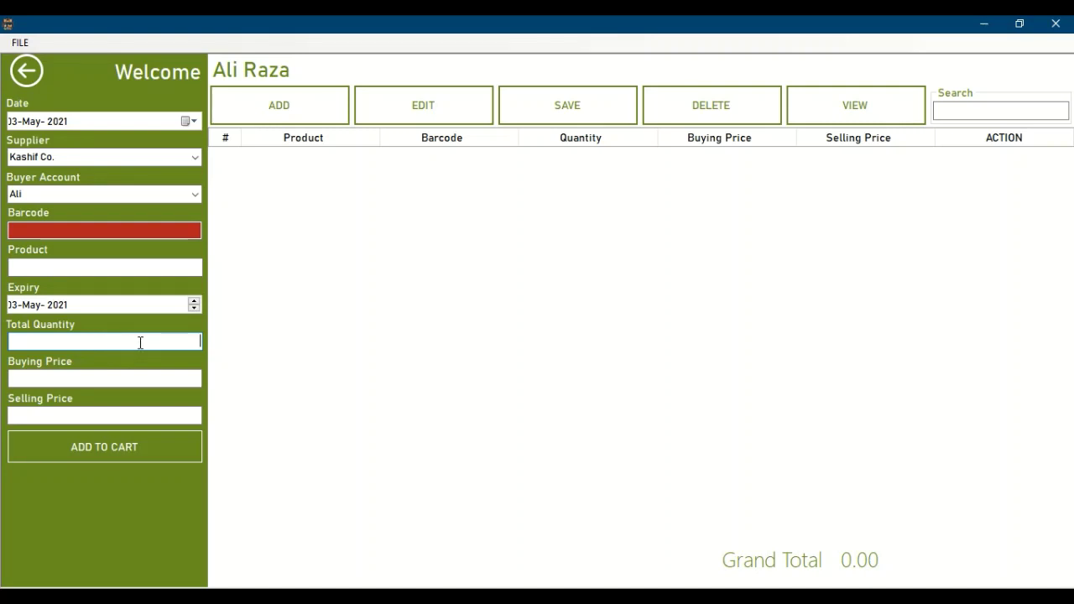
{"action": "left_click", "coordinate": [140, 377]}
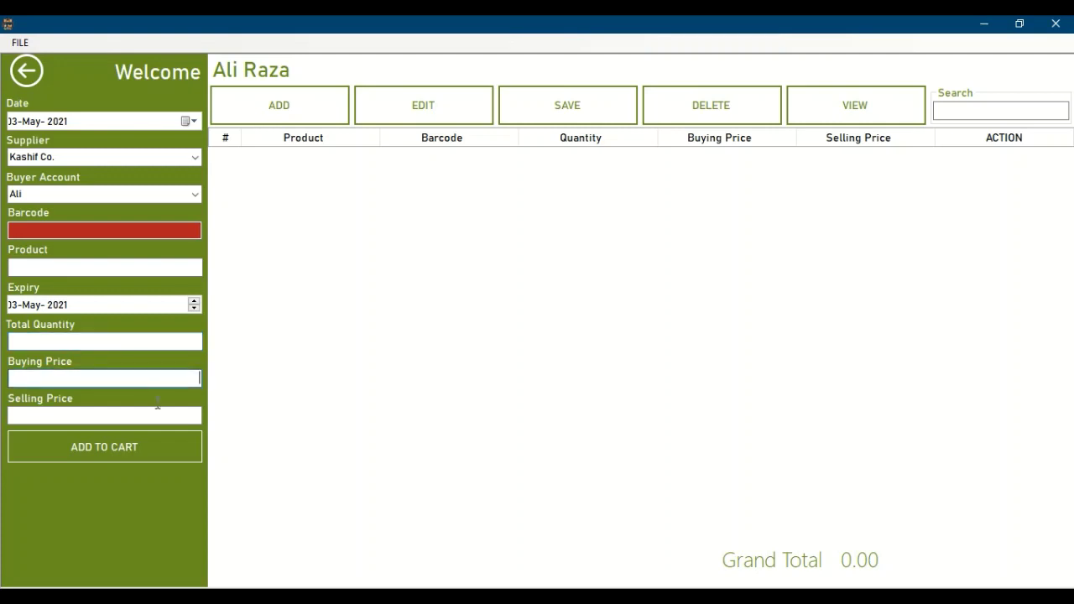
{"action": "left_click", "coordinate": [170, 416]}
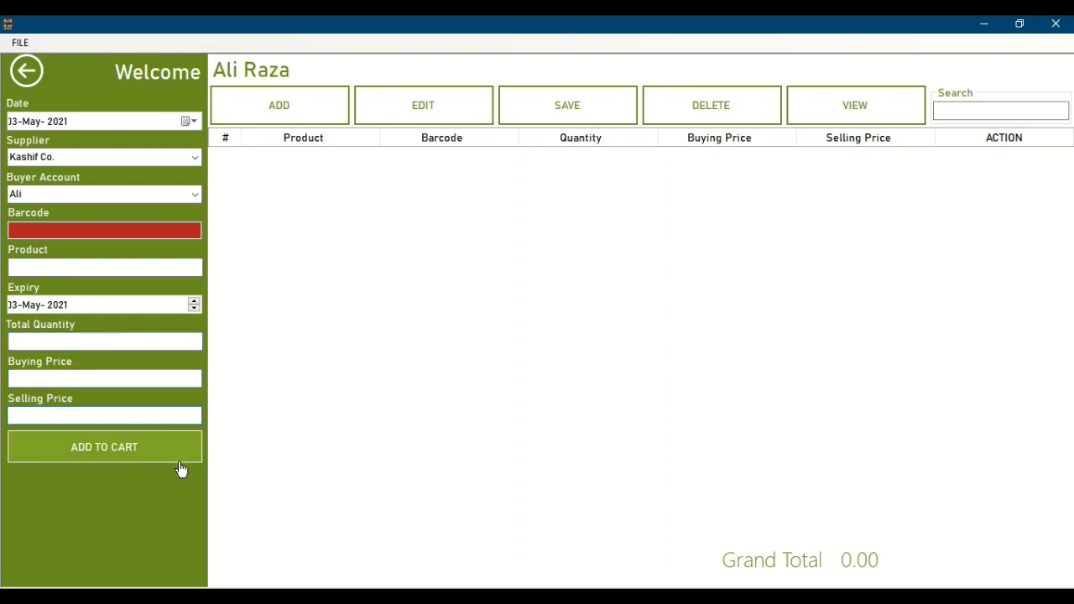
Add the product "sample" to the cart with barcode 121212, total quantity 5, buying price 100 and selling price 110
{"action": "left_click", "coordinate": [117, 231]}
{"action": "type", "text": "121"}
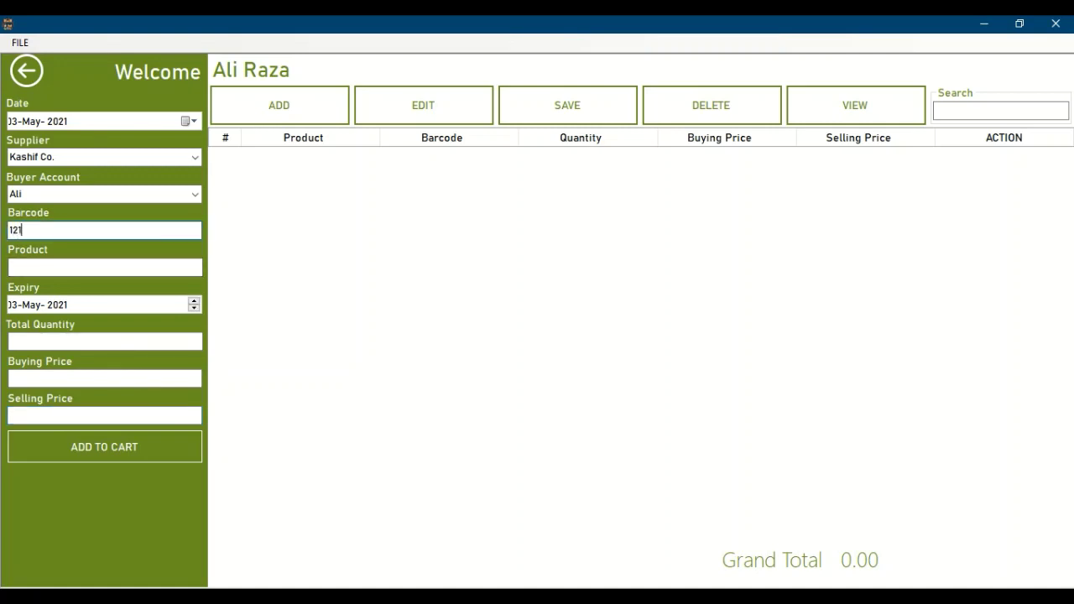
{"action": "type", "text": "212"}
{"action": "left_click", "coordinate": [105, 267]}
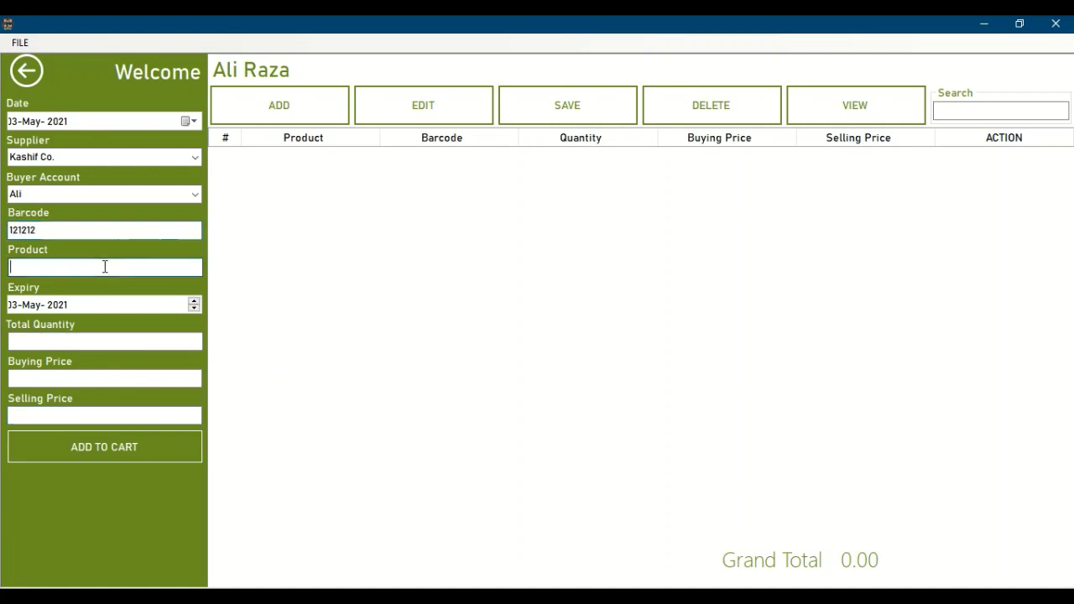
{"action": "type", "text": "sample"}
{"action": "left_click", "coordinate": [134, 341]}
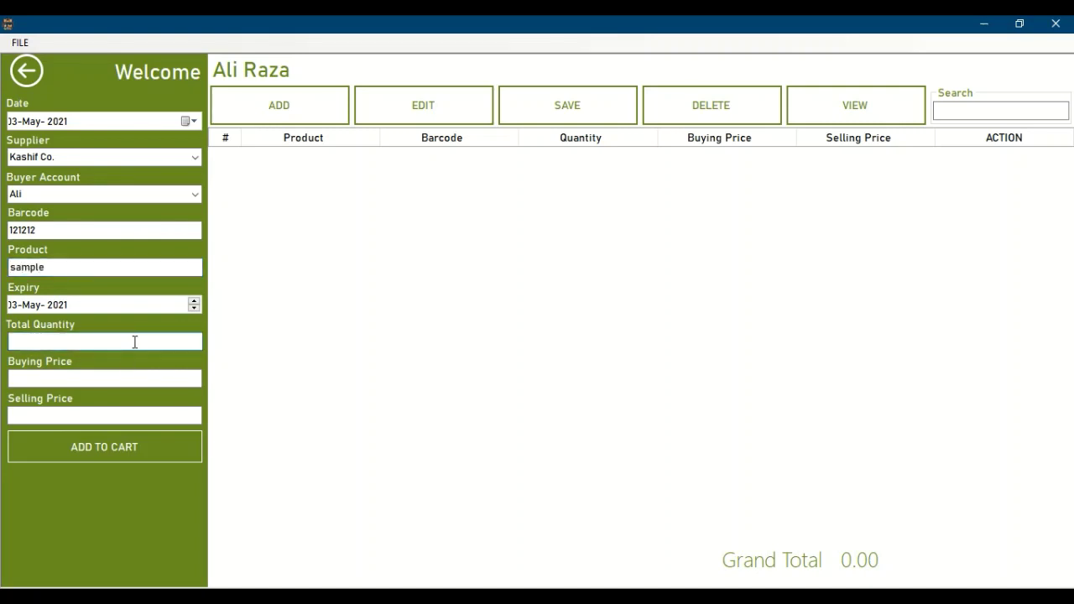
{"action": "left_click", "coordinate": [114, 379]}
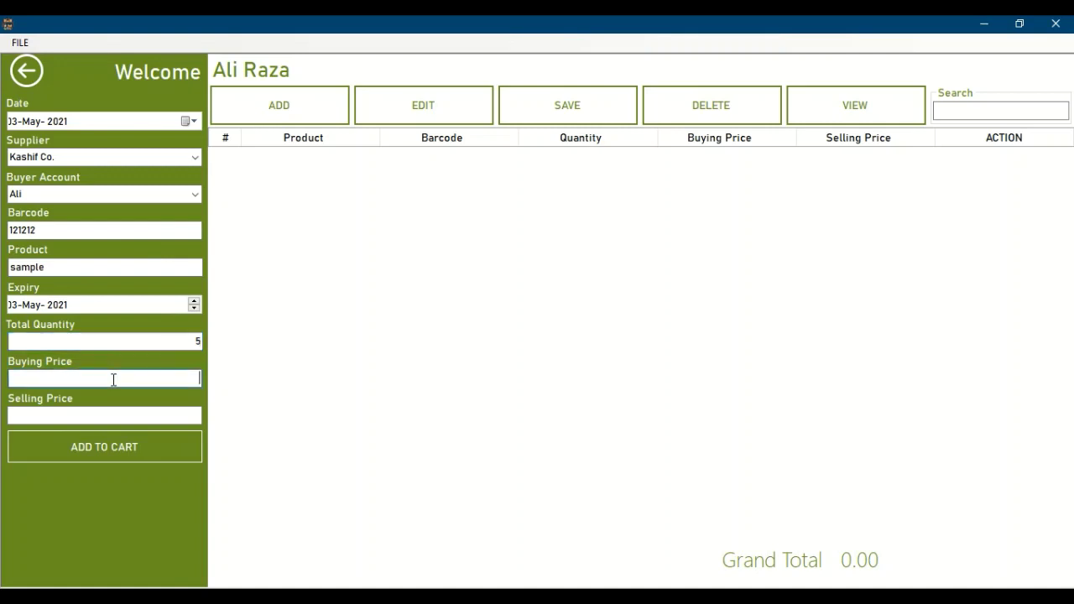
{"action": "type", "text": "100"}
{"action": "key", "text": "Tab"}
{"action": "type", "text": "110"}
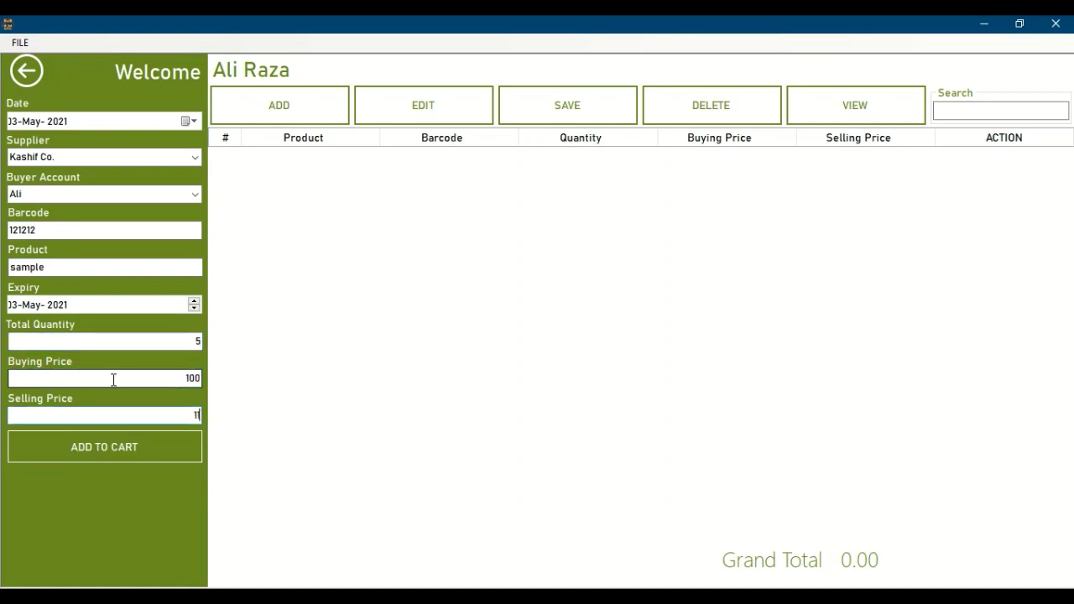
{"action": "left_click", "coordinate": [118, 449]}
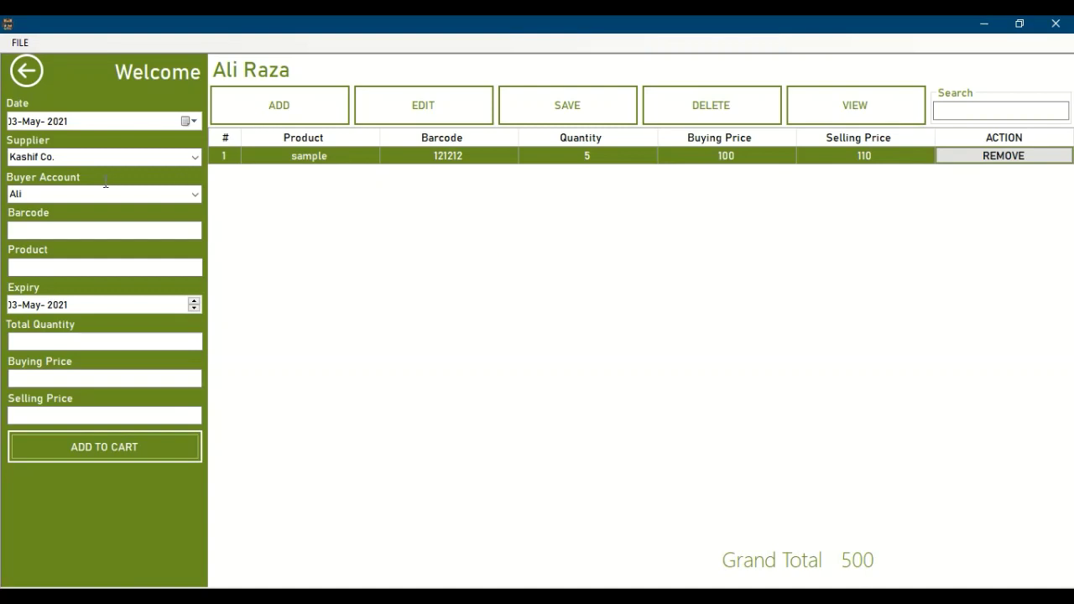
Save the purchase invoice and return to the main menu
{"action": "left_click", "coordinate": [119, 230]}
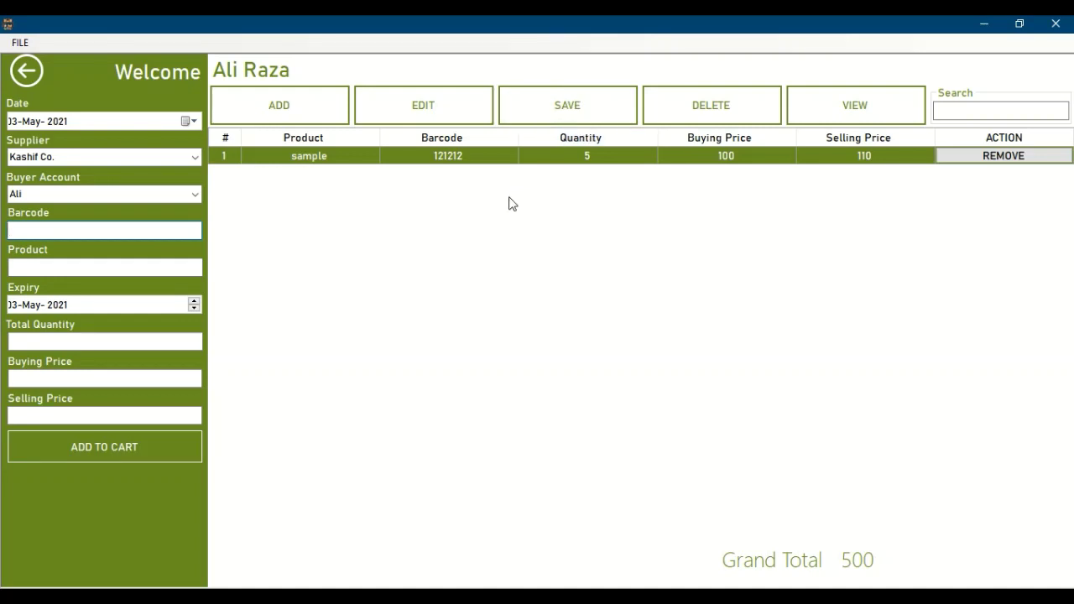
{"action": "left_click", "coordinate": [554, 115]}
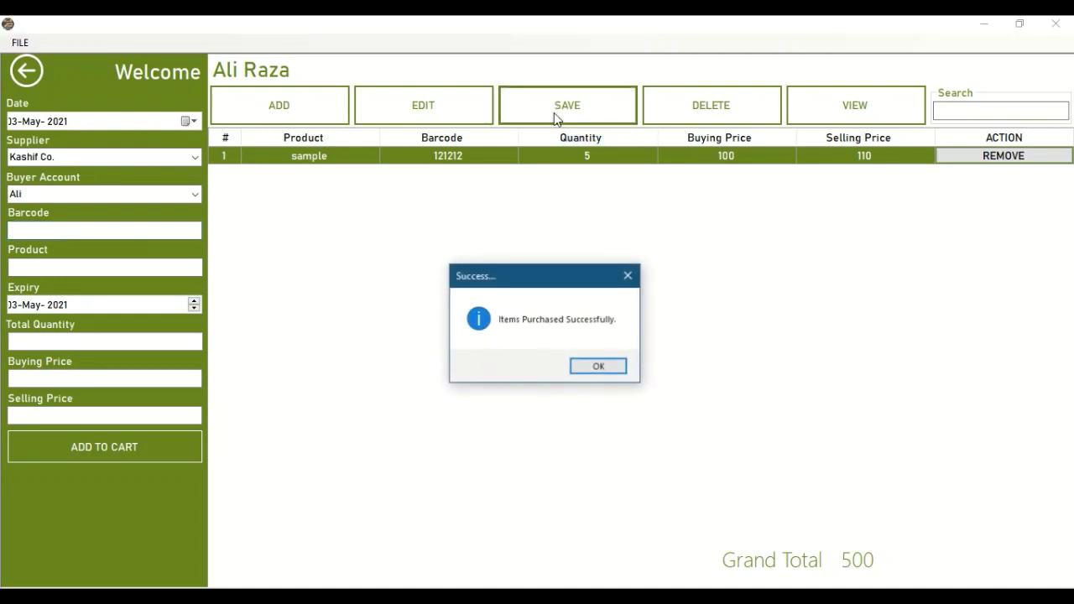
{"action": "left_click", "coordinate": [596, 367]}
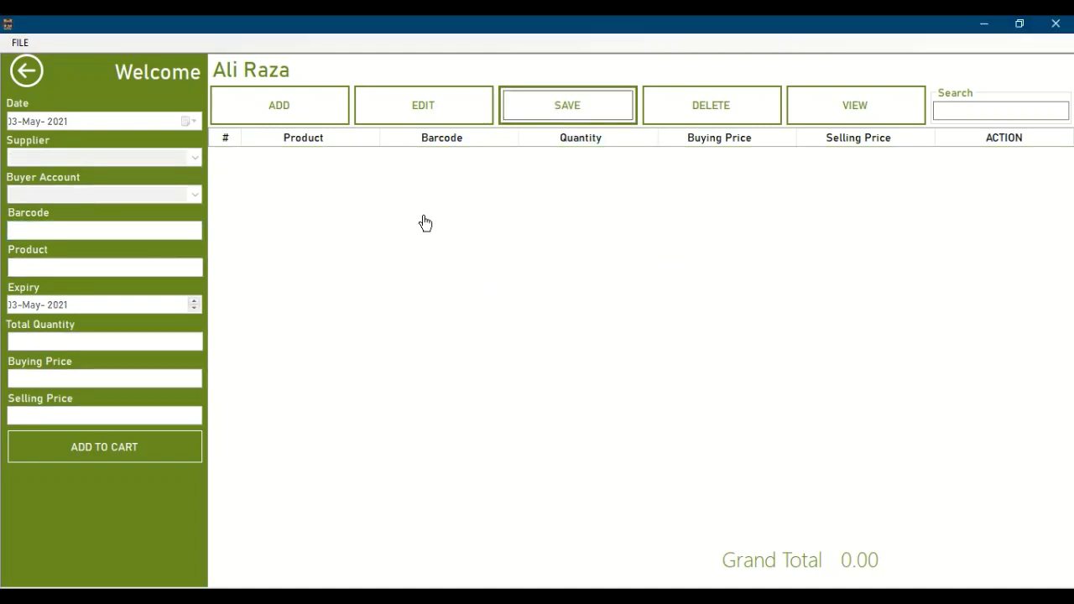
{"action": "left_click", "coordinate": [16, 77]}
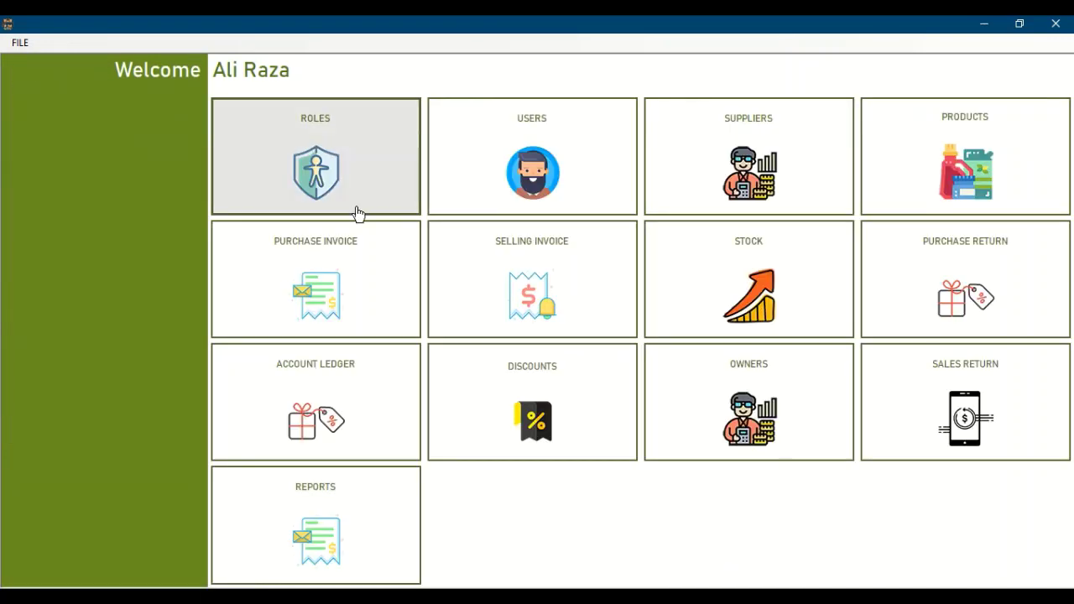
Load the overall stock in the Stock form, search it for "la", and clear the search
{"action": "left_click", "coordinate": [769, 287]}
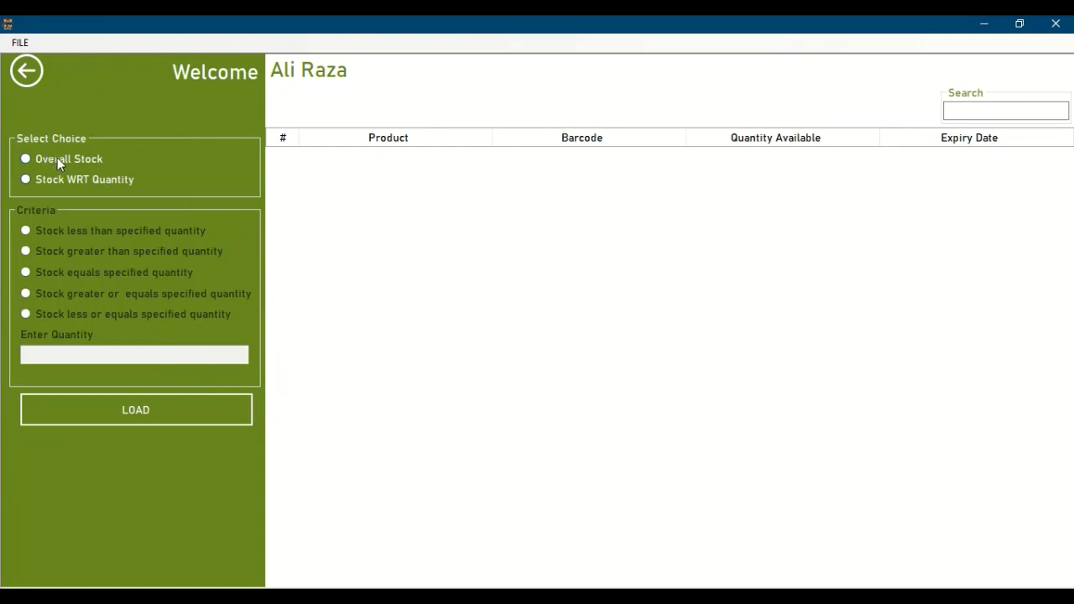
{"action": "left_click", "coordinate": [198, 421]}
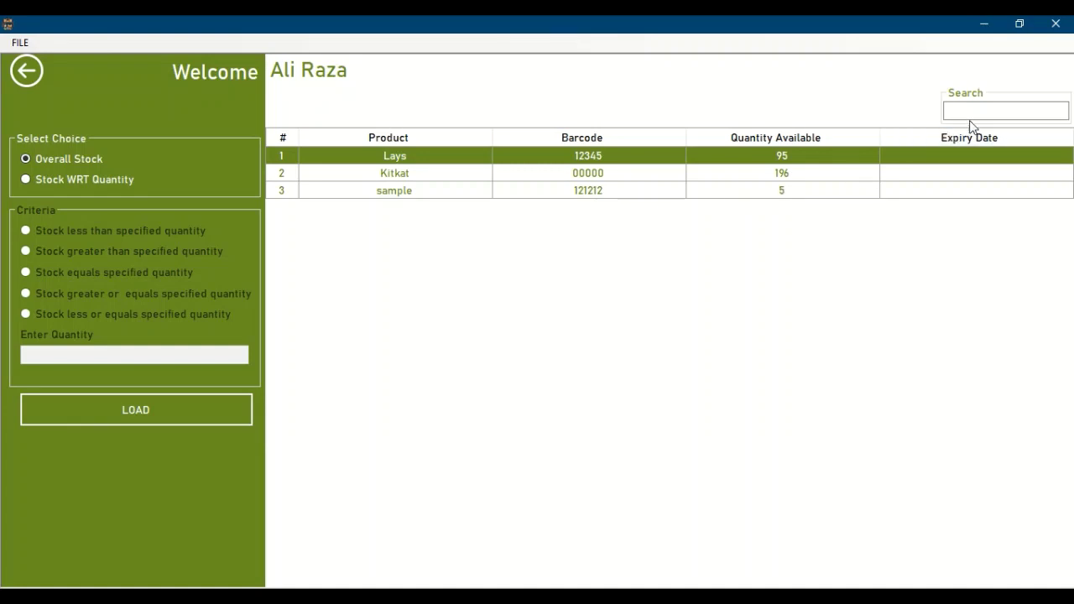
{"action": "type", "text": "l"}
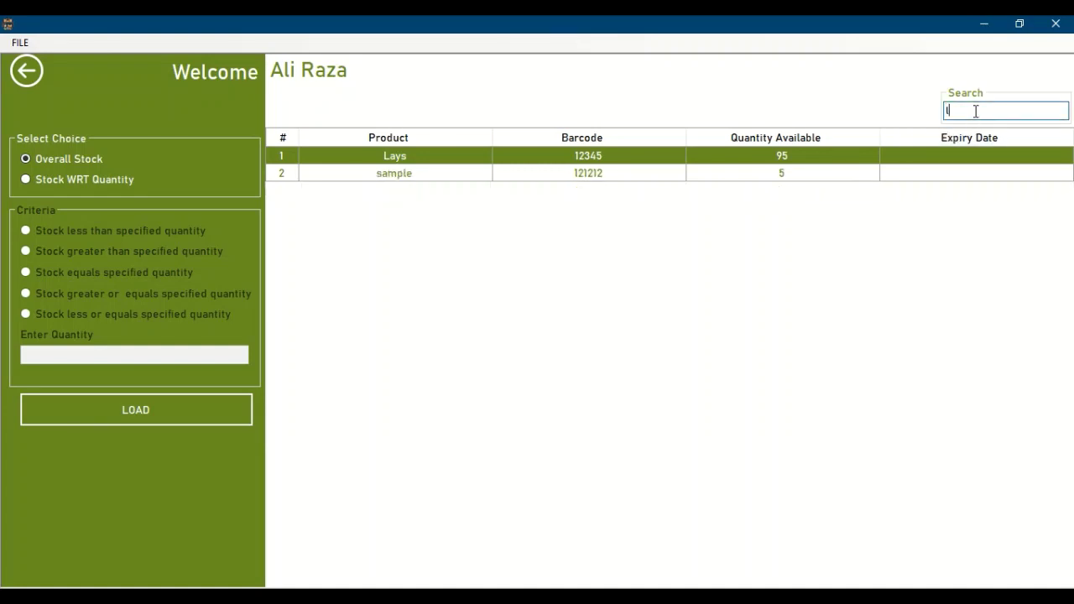
{"action": "type", "text": "a"}
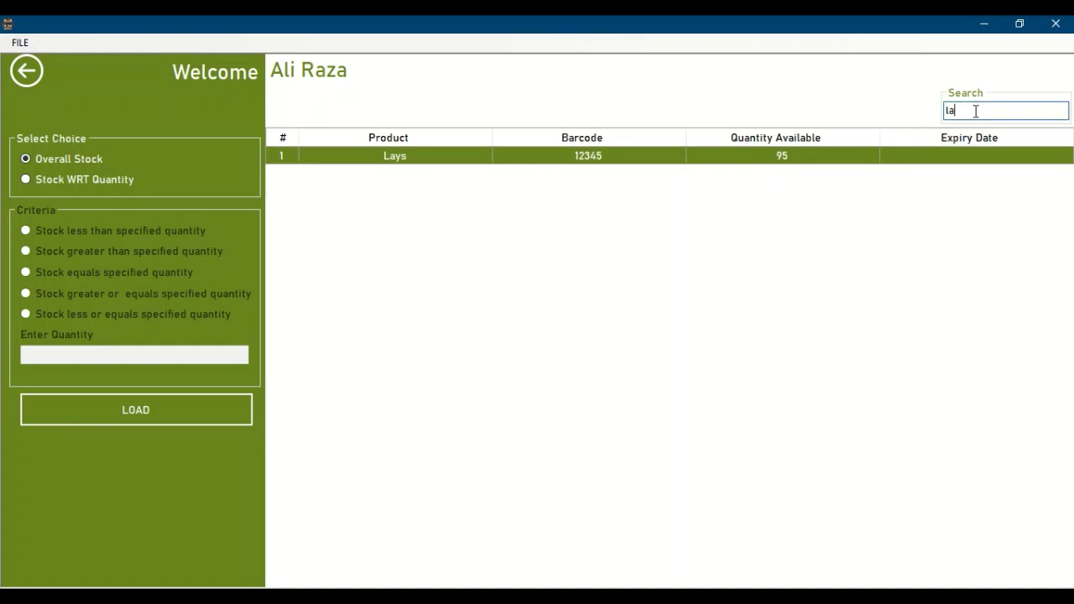
{"action": "key", "text": "BackSpace"}
{"action": "key", "text": "BackSpace"}
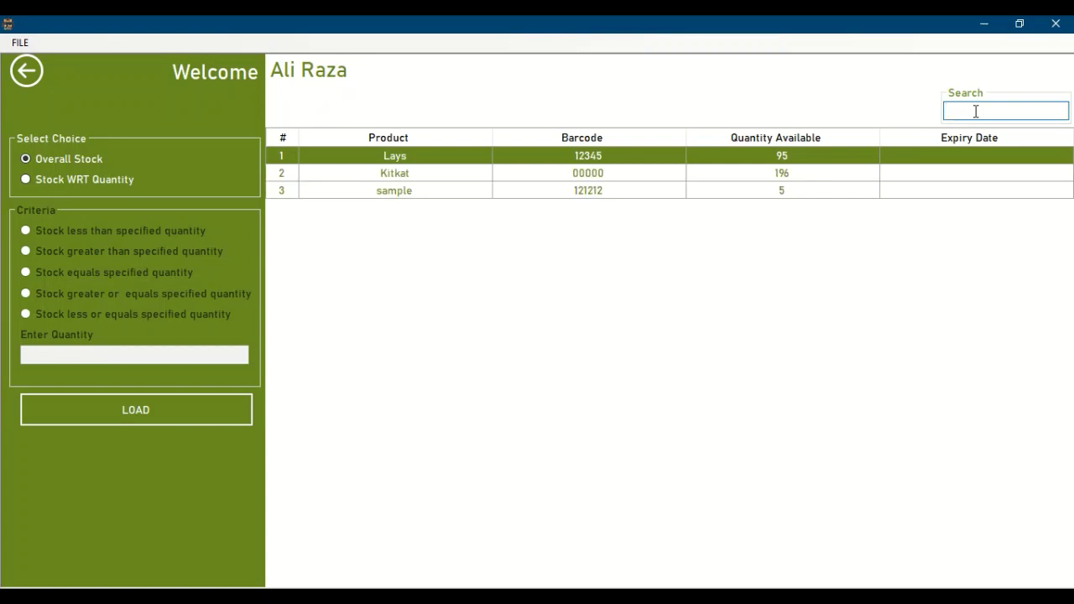
Load the stock with respect to quantity, listing products with less than 5 units
{"action": "left_click", "coordinate": [78, 181]}
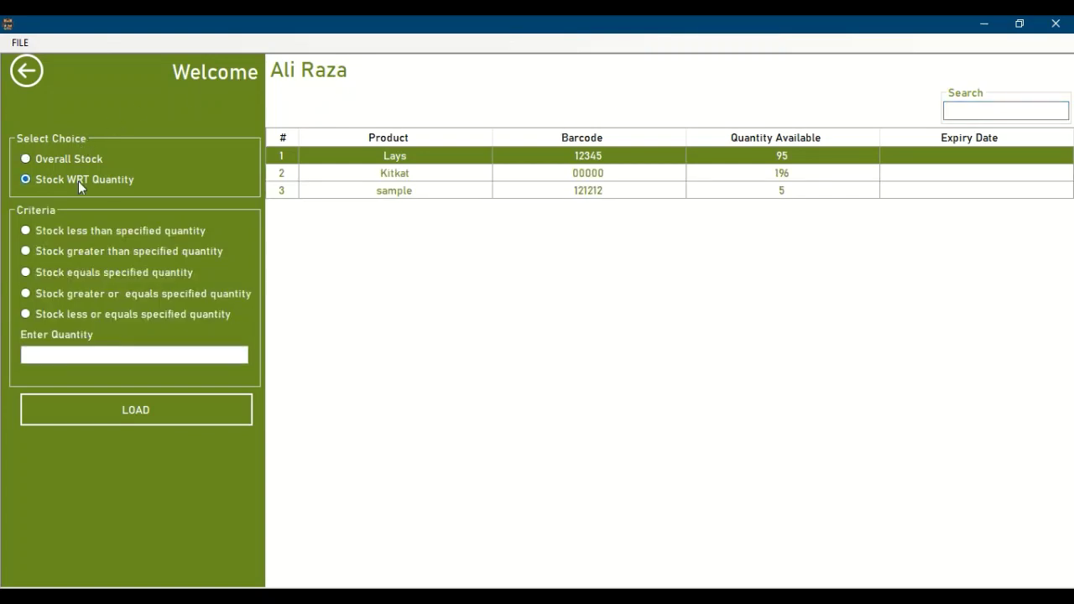
{"action": "left_click", "coordinate": [95, 234]}
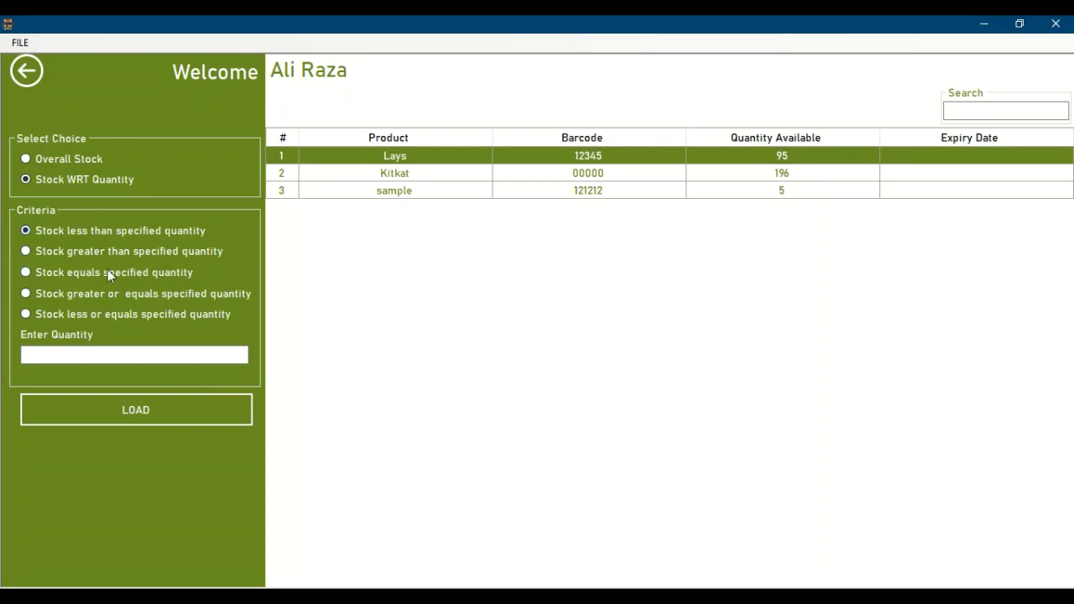
{"action": "left_click", "coordinate": [170, 355]}
{"action": "type", "text": "5"}
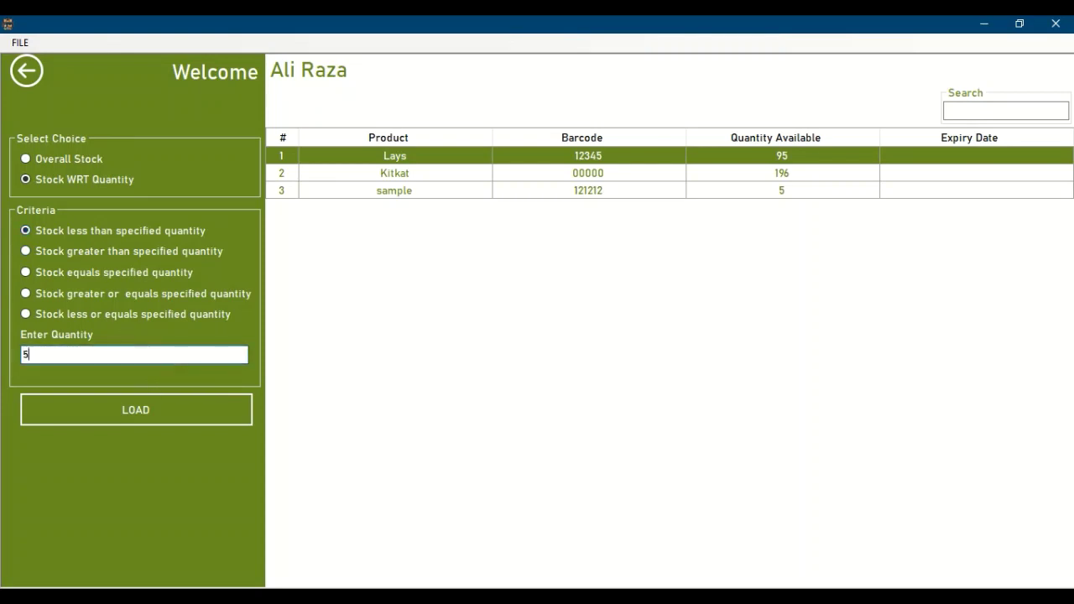
{"action": "left_click", "coordinate": [172, 417]}
Change the specified quantity to 6 and reload the products with stock below it
{"action": "left_click", "coordinate": [106, 356]}
{"action": "double_click", "coordinate": [108, 360]}
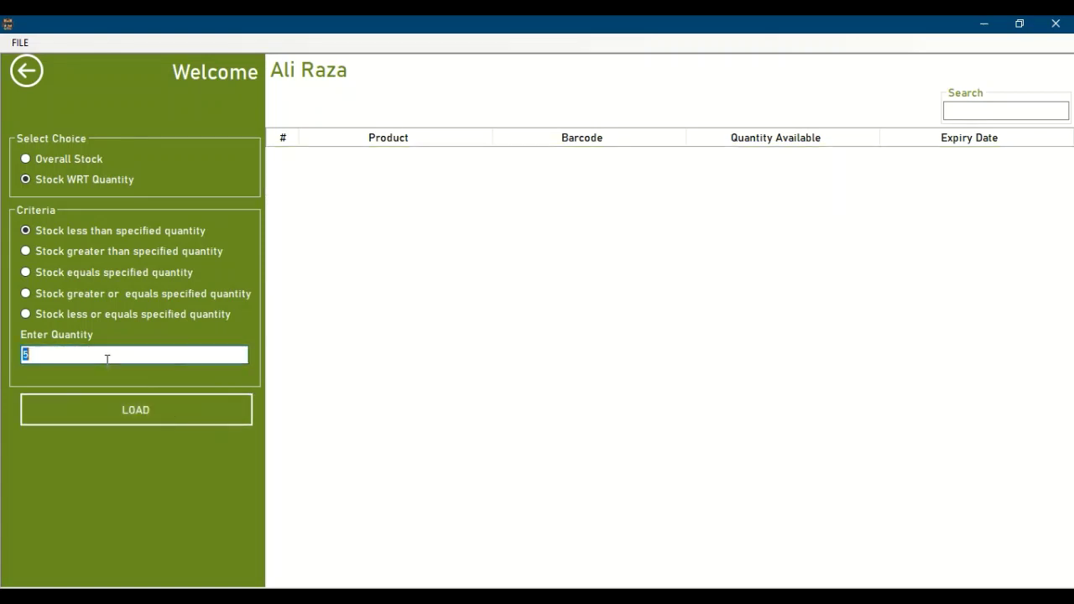
{"action": "type", "text": "6"}
{"action": "left_click", "coordinate": [105, 406]}
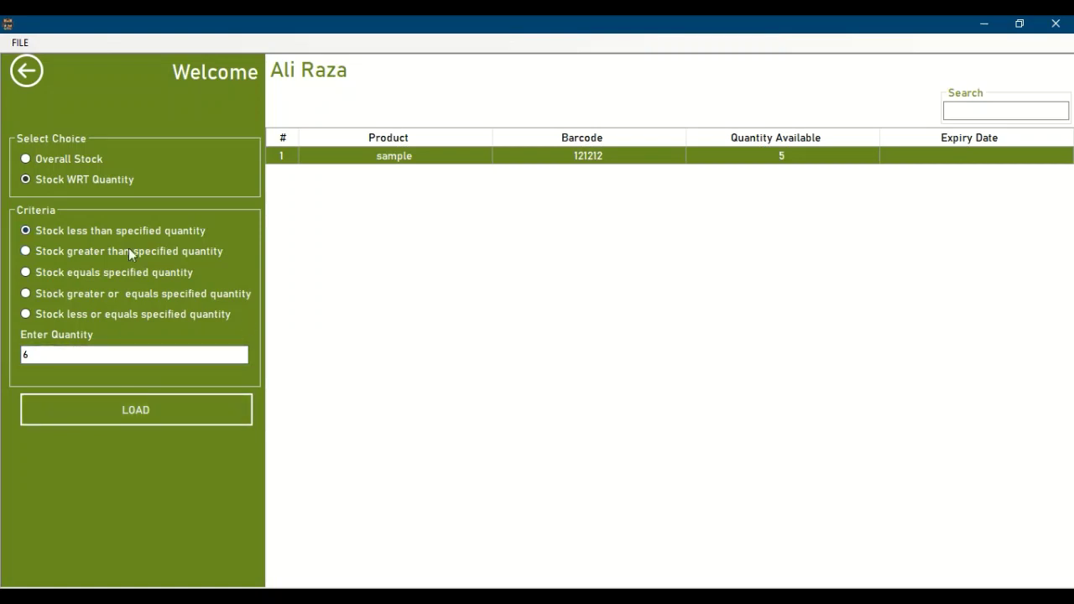
Load the products whose stock is greater than a specified quantity of 50
{"action": "left_click", "coordinate": [108, 256]}
{"action": "double_click", "coordinate": [40, 356]}
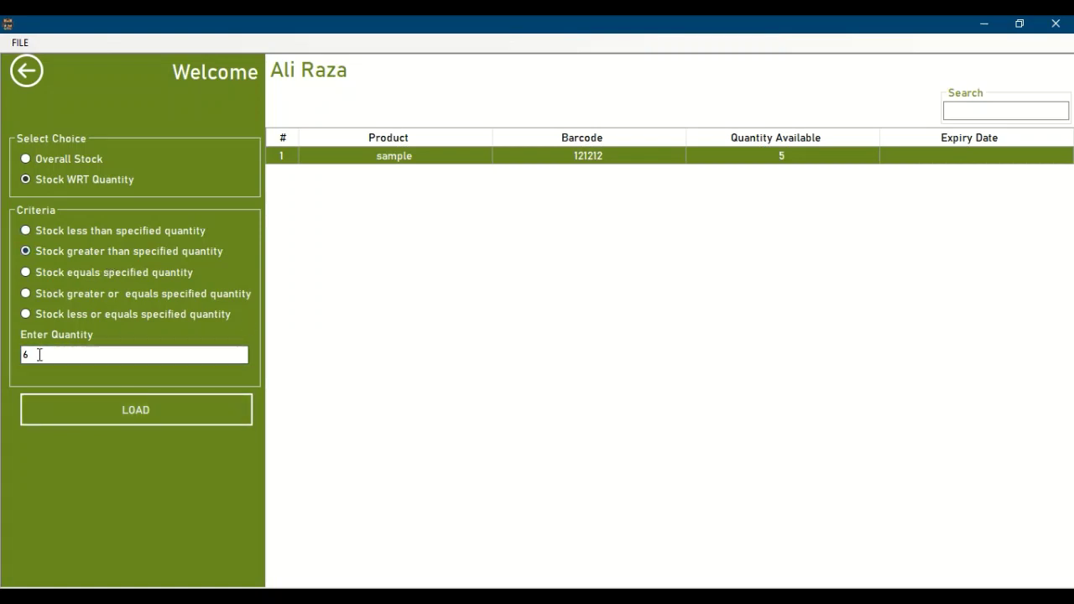
{"action": "type", "text": "50"}
{"action": "left_click", "coordinate": [96, 413]}
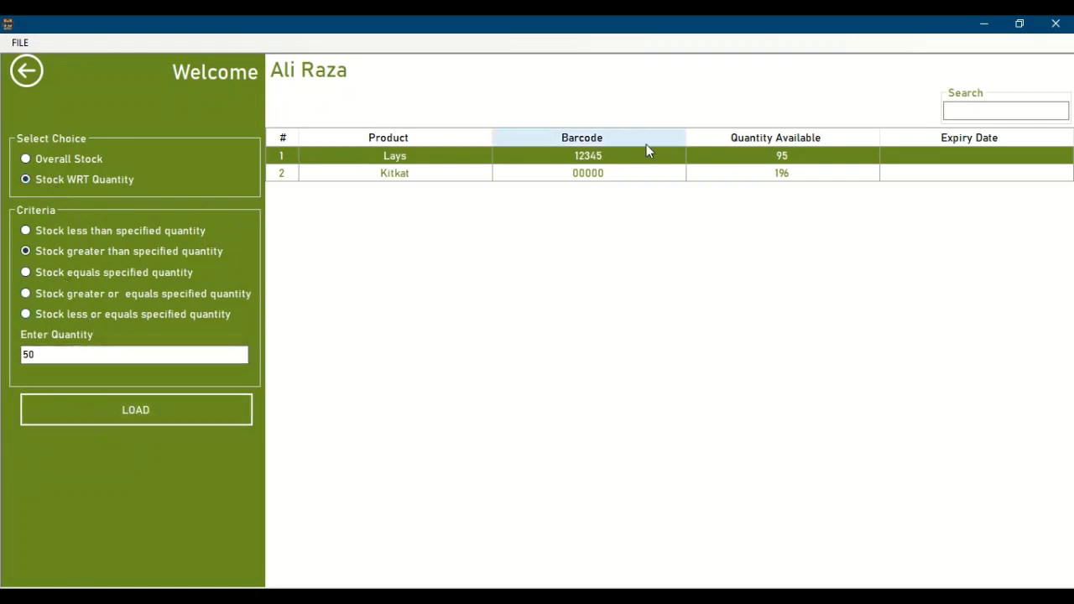
Search the stock list for "la" and return to the main menu
{"action": "left_click", "coordinate": [955, 108]}
{"action": "type", "text": "l"}
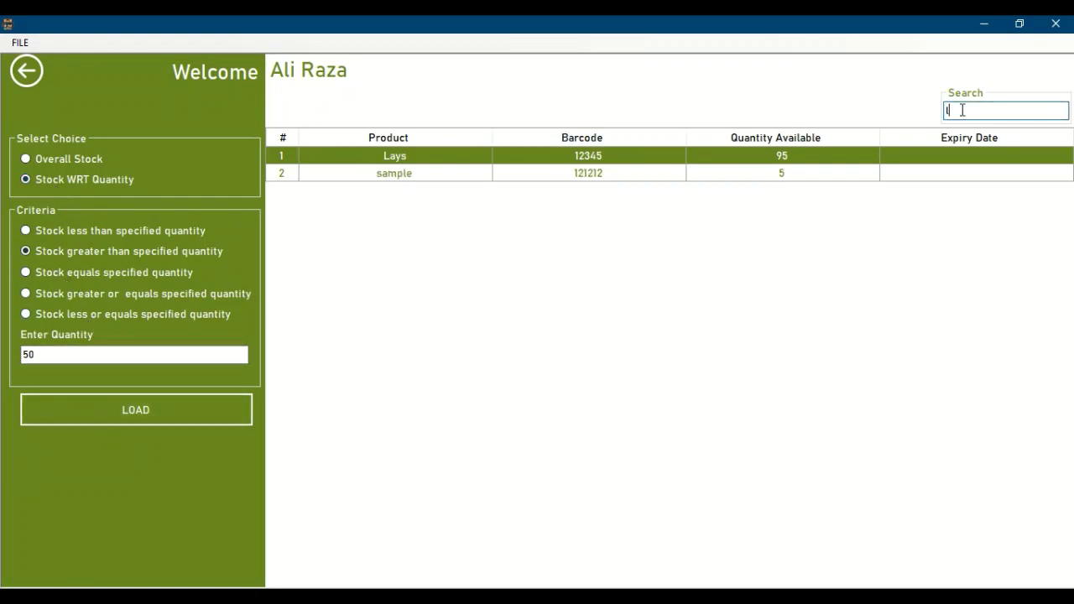
{"action": "type", "text": "a"}
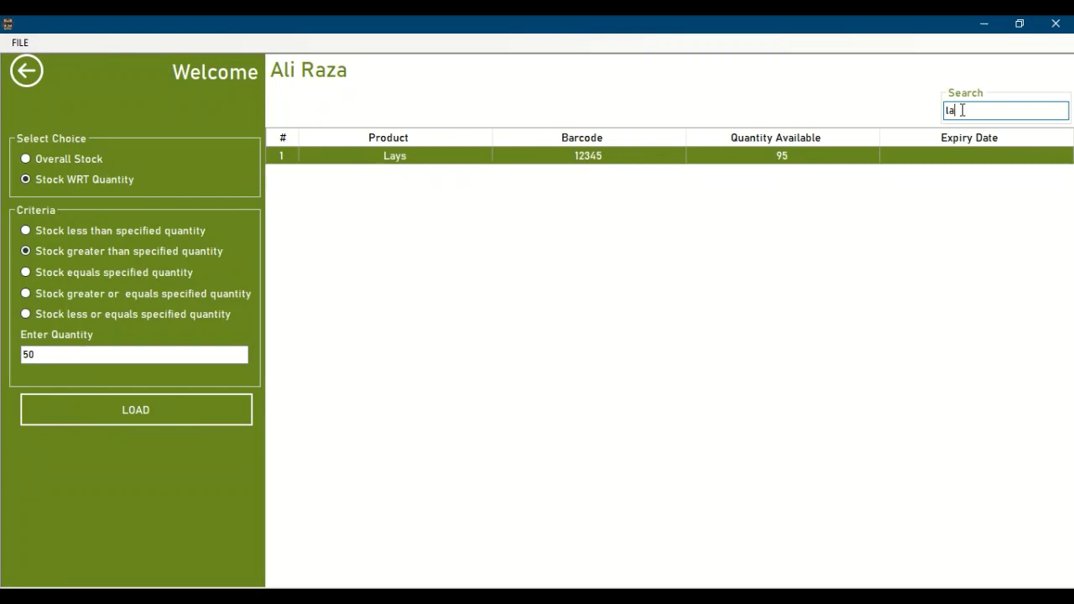
{"action": "key", "text": "BackSpace"}
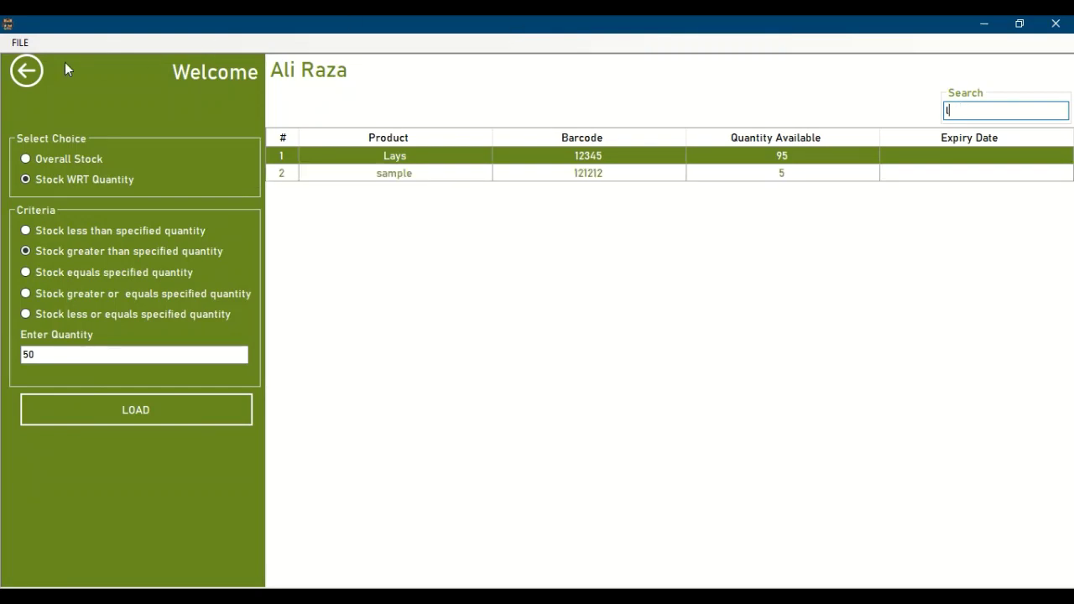
{"action": "left_click", "coordinate": [27, 69]}
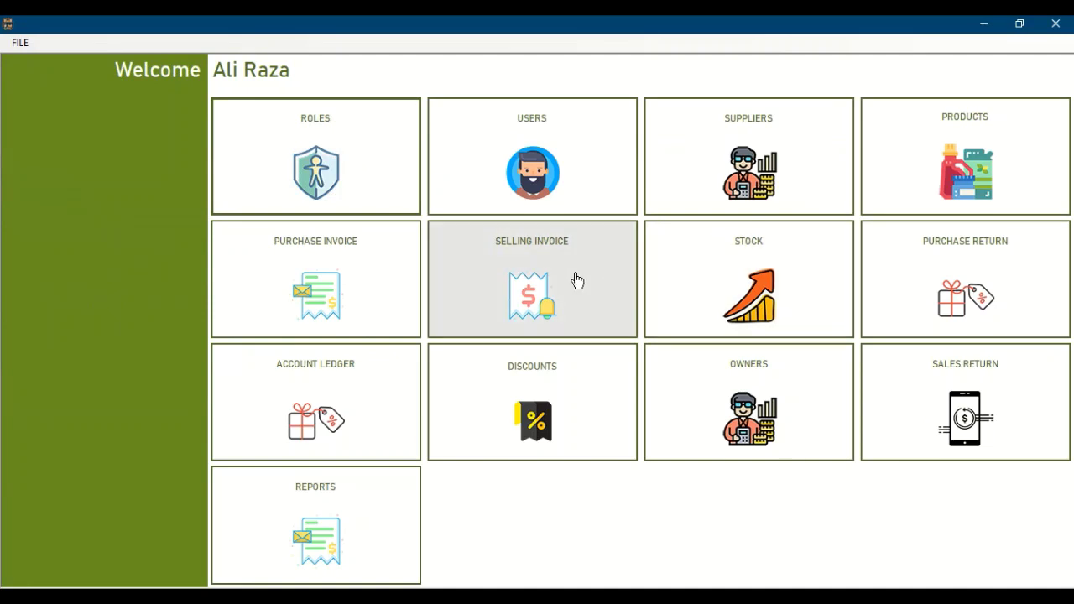
Open the Selling Invoice form and add four units of the product with barcode 121212
{"action": "left_click", "coordinate": [542, 280]}
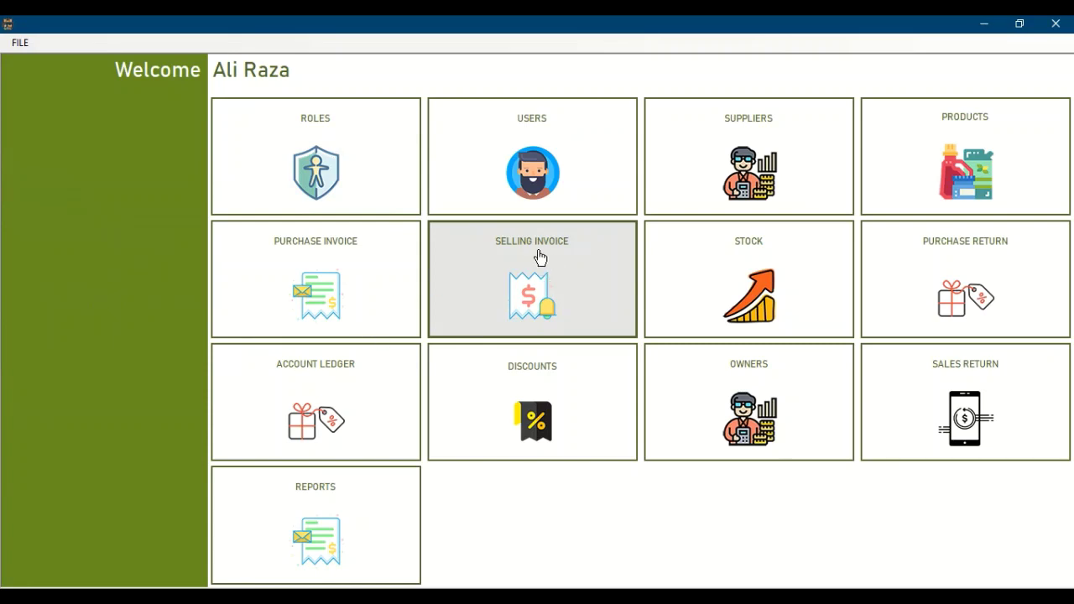
{"action": "left_click", "coordinate": [494, 291]}
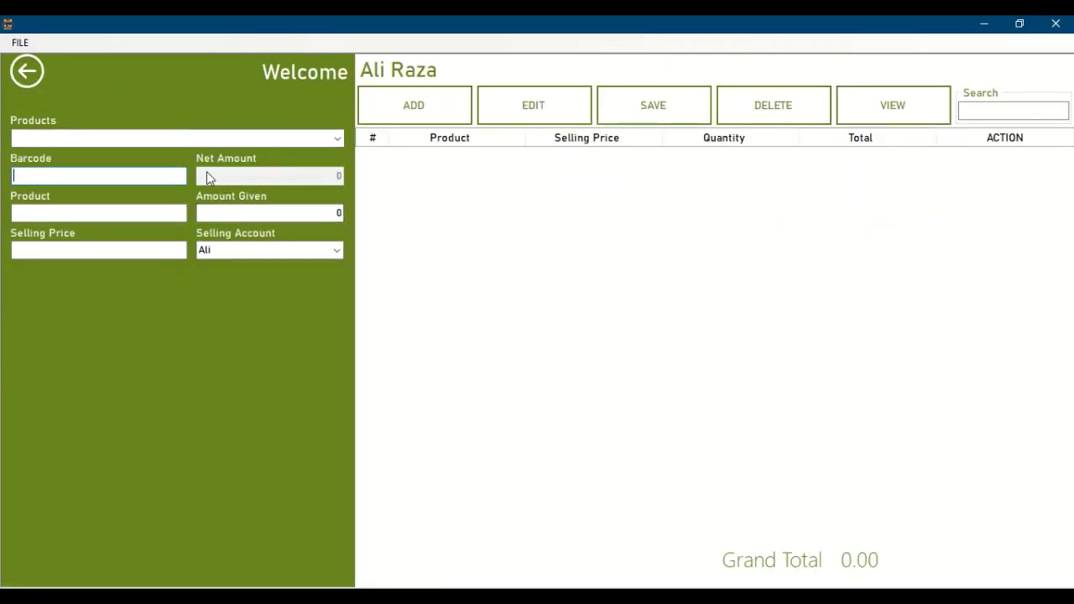
{"action": "type", "text": "121212"}
{"action": "key", "text": "Return"}
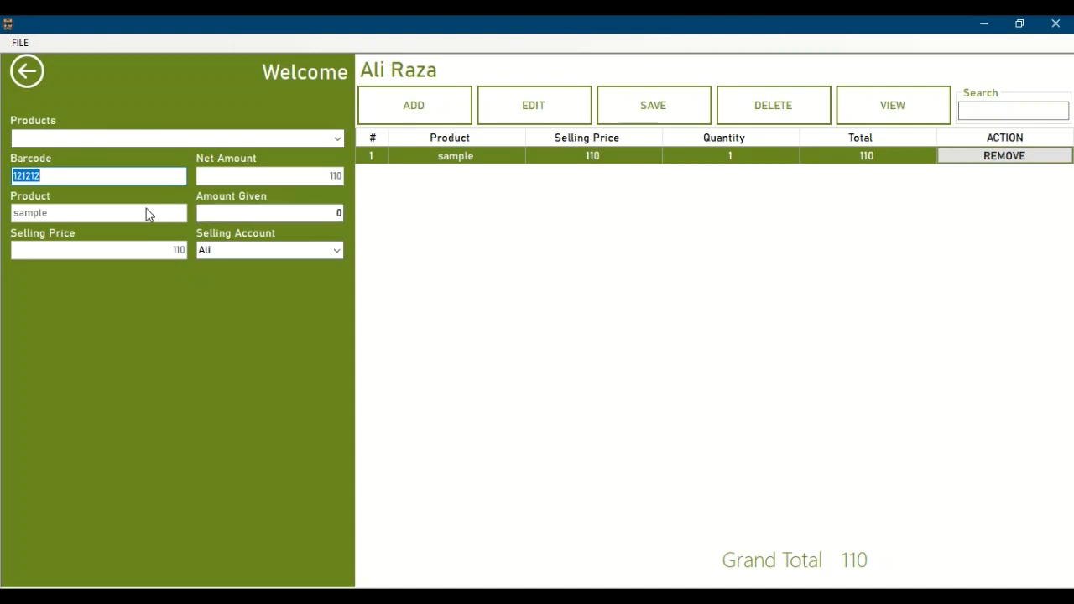
{"action": "key", "text": "Return"}
{"action": "key", "text": "Return"}
{"action": "key", "text": "Return"}
Set the amount given to 500 and save the selling invoice, closing the completion message
{"action": "left_click", "coordinate": [321, 218]}
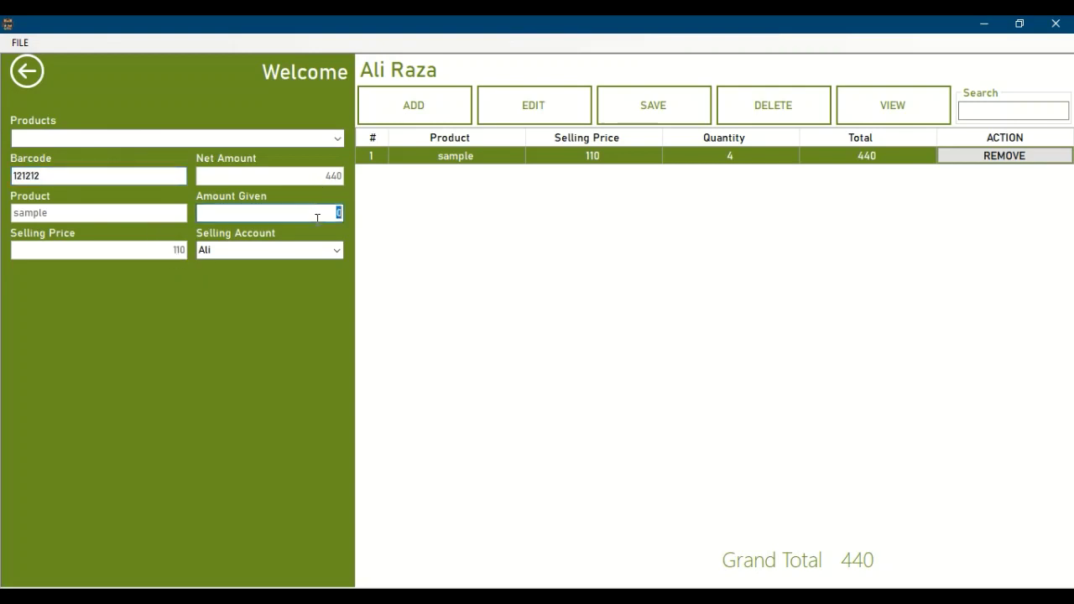
{"action": "key", "text": "BackSpace"}
{"action": "type", "text": "500"}
{"action": "key", "text": "Tab"}
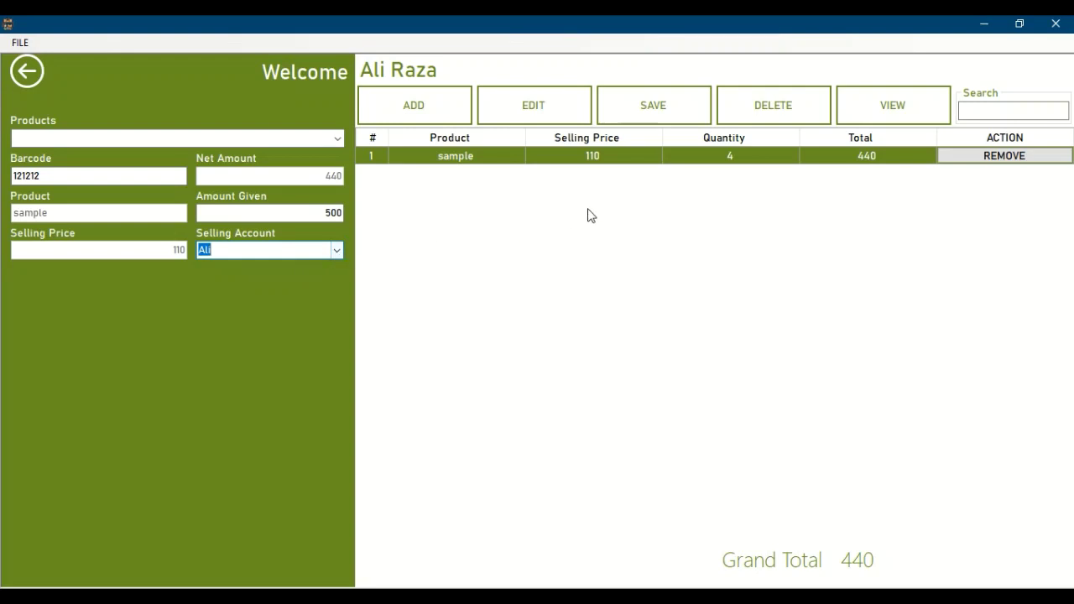
{"action": "left_click", "coordinate": [653, 123]}
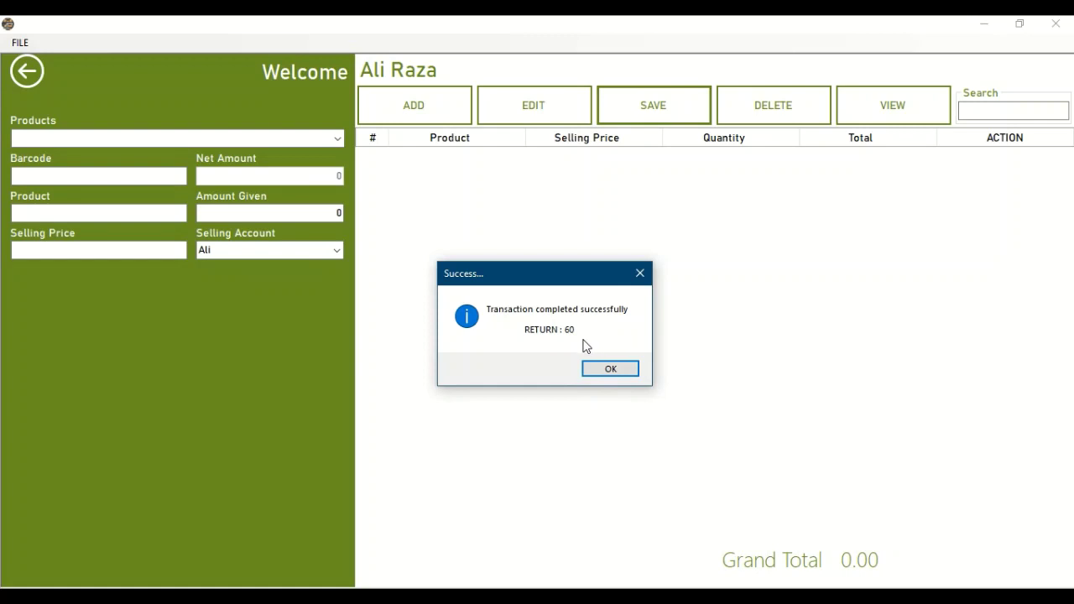
{"action": "left_click", "coordinate": [626, 371]}
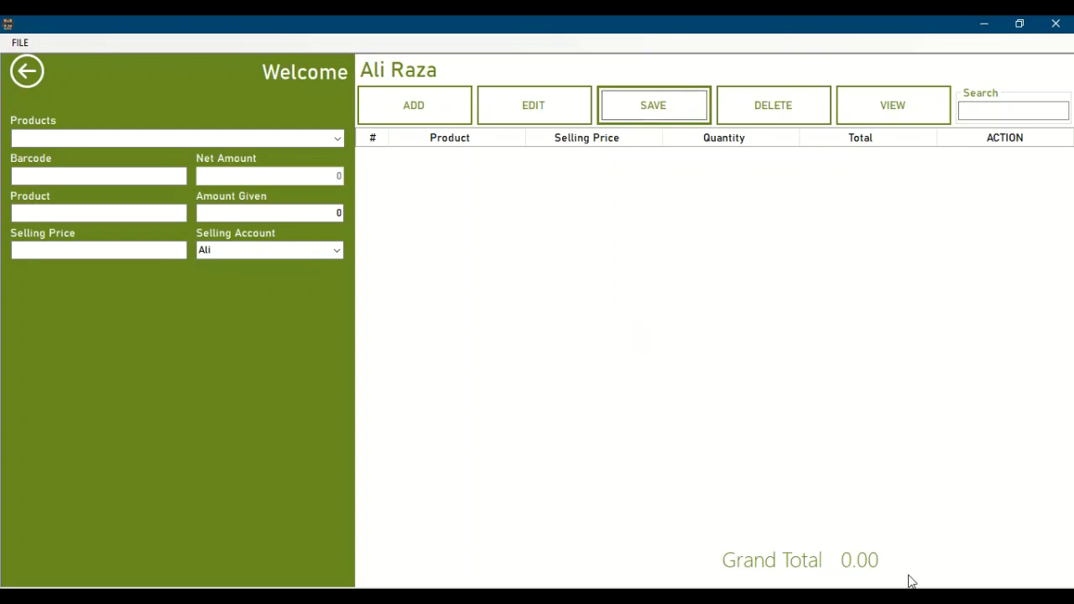
{"action": "left_click", "coordinate": [936, 598]}
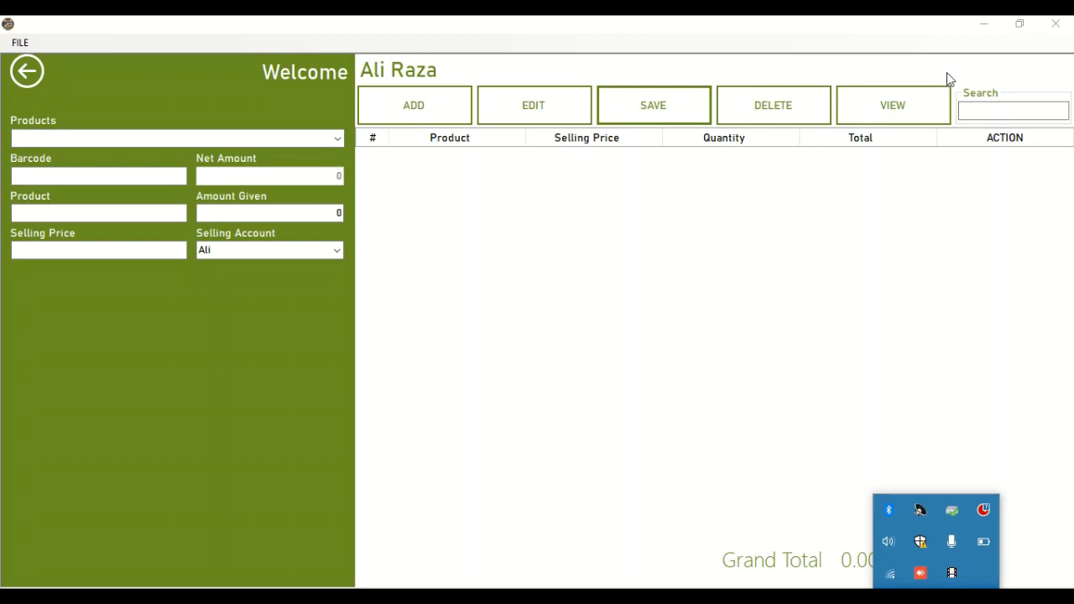
{"action": "left_click", "coordinate": [898, 125]}
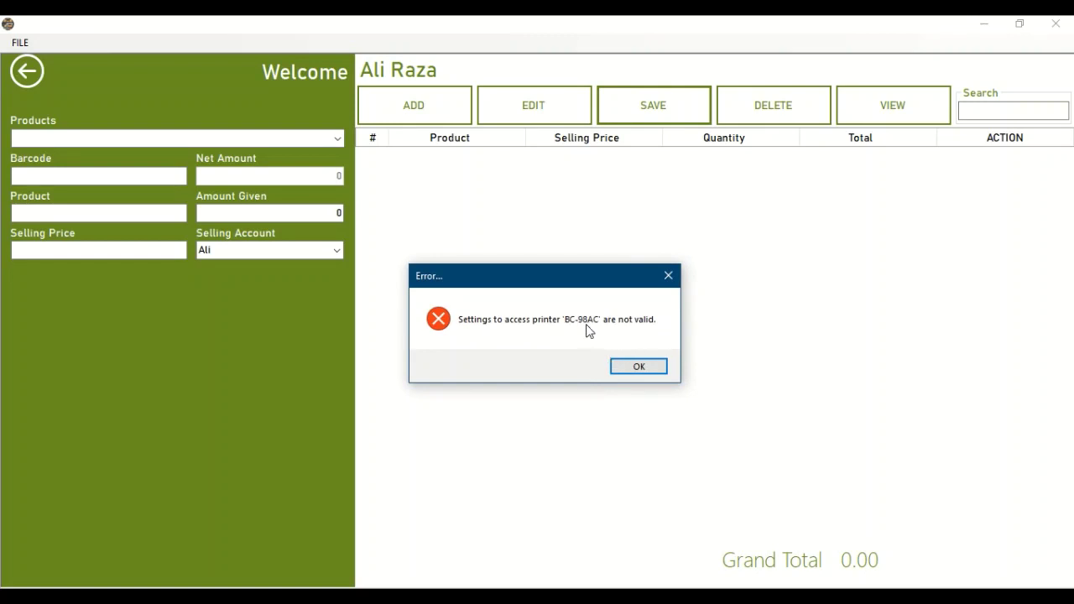
Dismiss the printer error, display the sales receipt for selling invoice 19, and return to the main menu
{"action": "left_click", "coordinate": [639, 367]}
{"action": "left_click", "coordinate": [936, 597]}
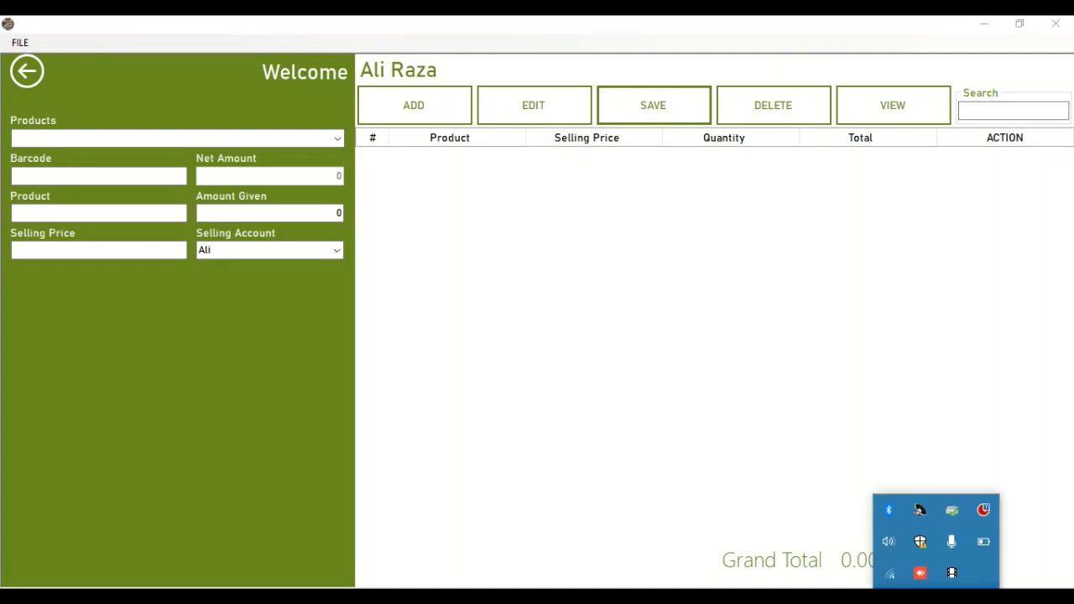
{"action": "left_click", "coordinate": [894, 118]}
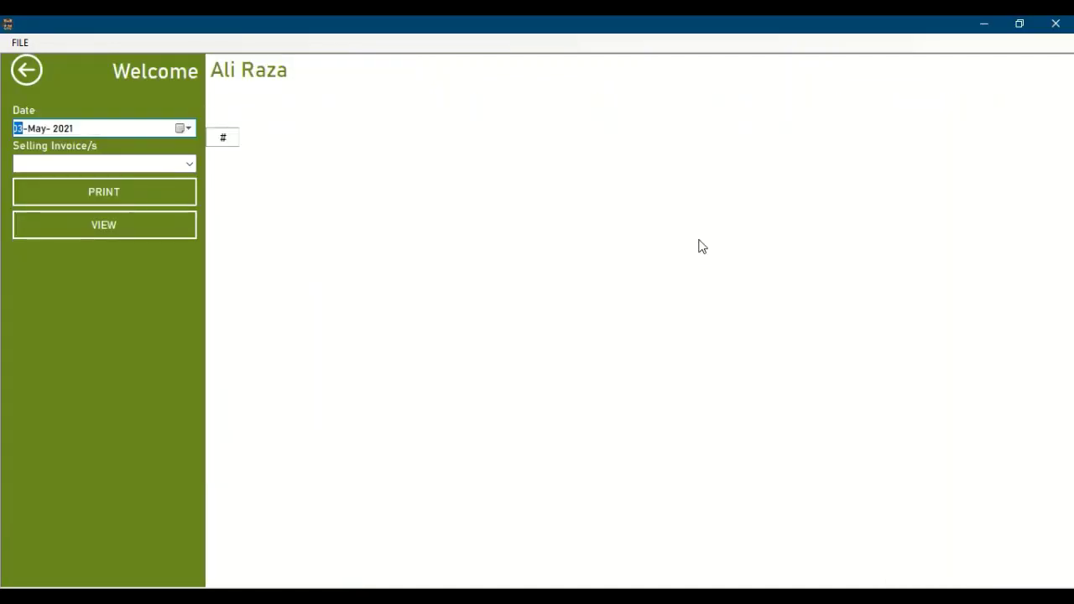
{"action": "left_click", "coordinate": [190, 163]}
{"action": "left_click", "coordinate": [108, 181]}
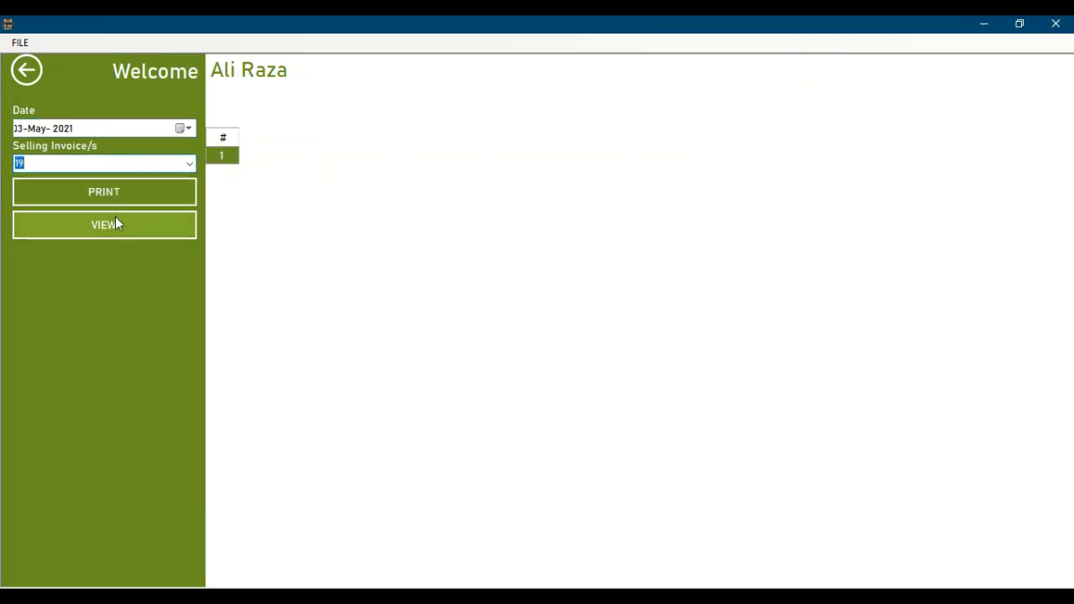
{"action": "left_click", "coordinate": [138, 223]}
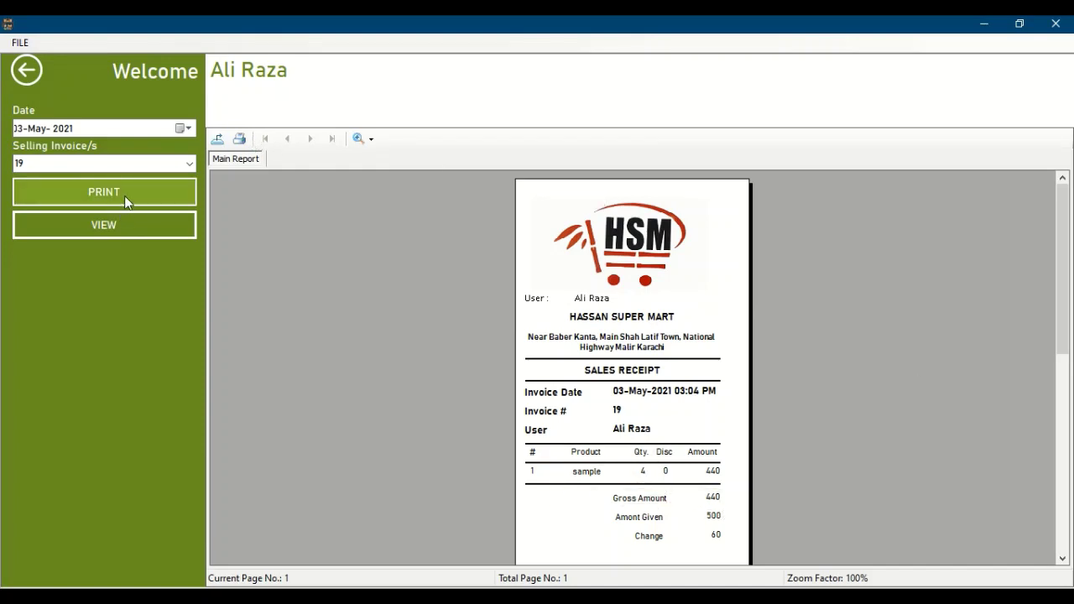
{"action": "left_click", "coordinate": [26, 72]}
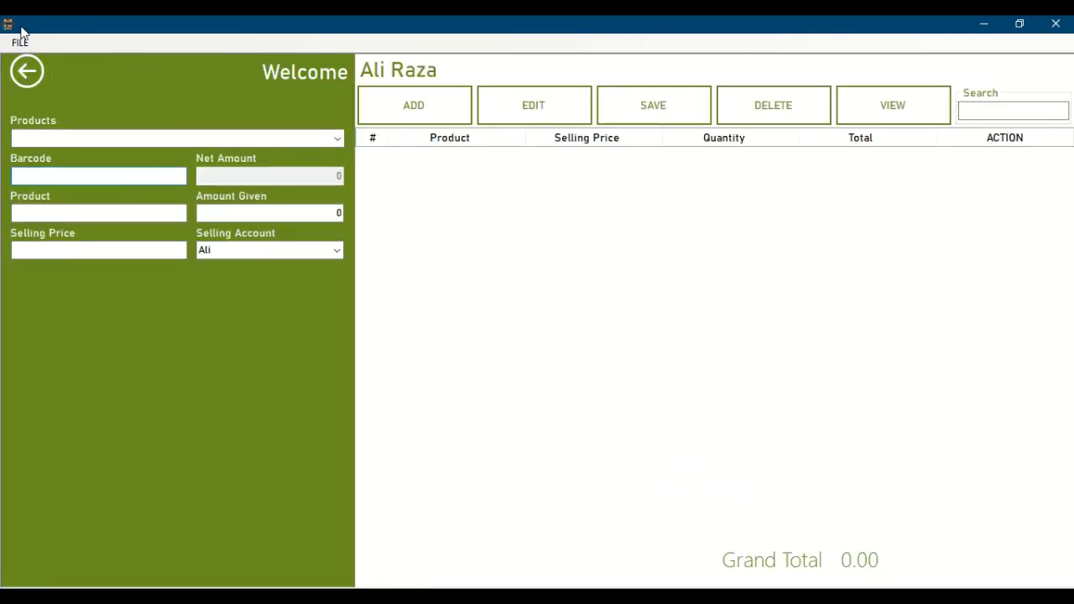
{"action": "left_click", "coordinate": [26, 72]}
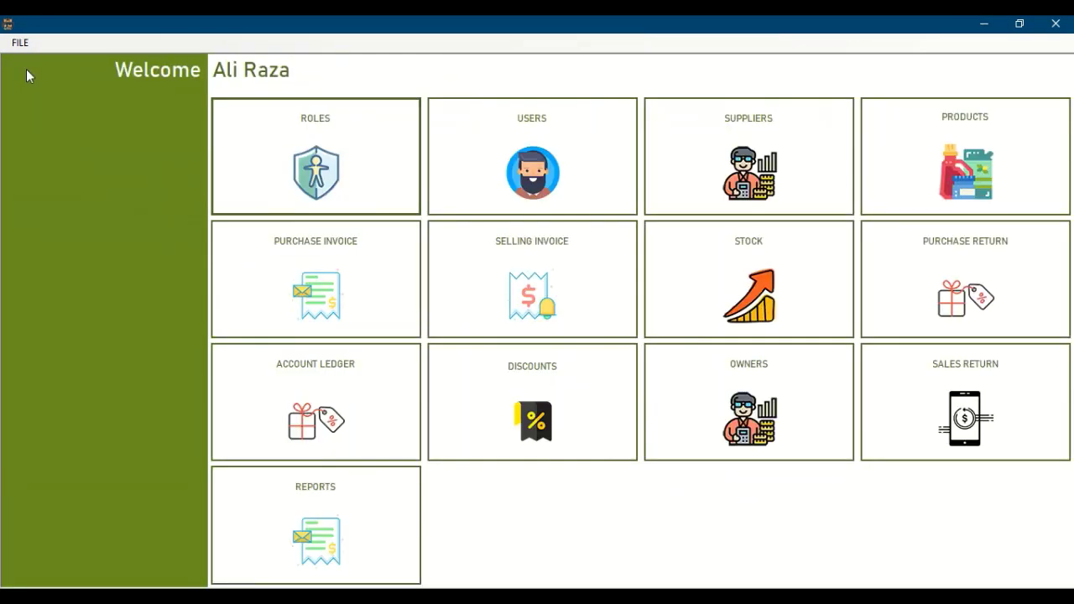
Add a 5 percent discount for the product "sample", valid until 03-May-2021, and close the completion message
{"action": "left_click", "coordinate": [551, 440]}
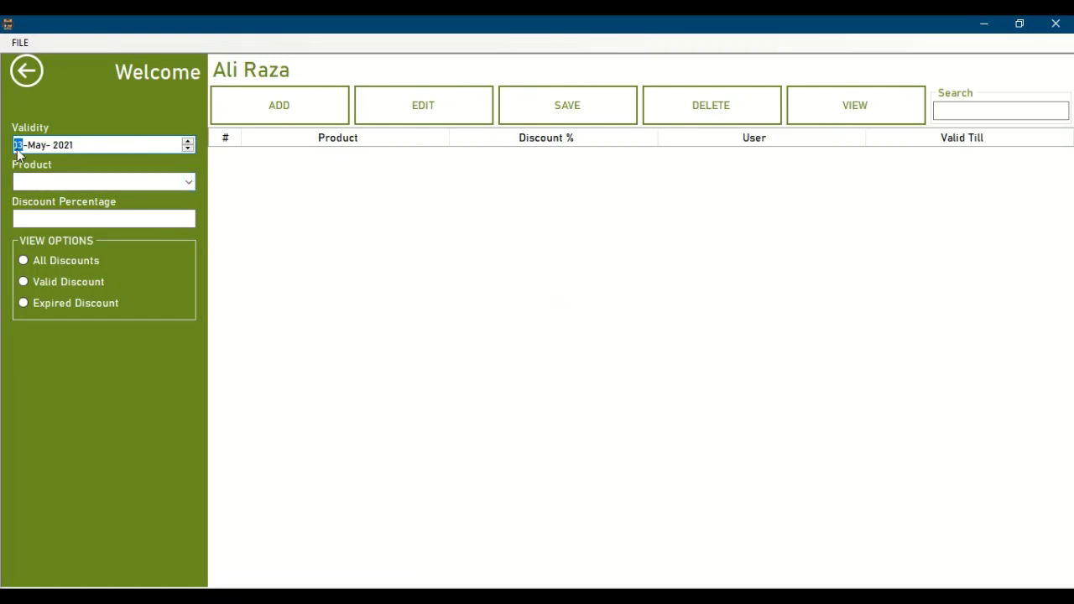
{"action": "left_click", "coordinate": [188, 181]}
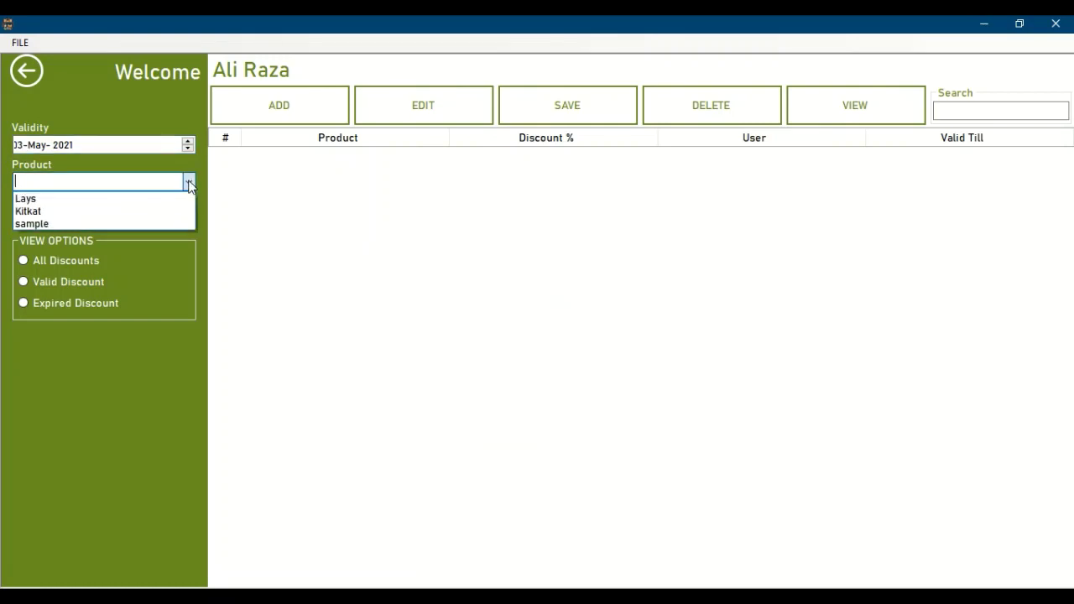
{"action": "left_click", "coordinate": [110, 222]}
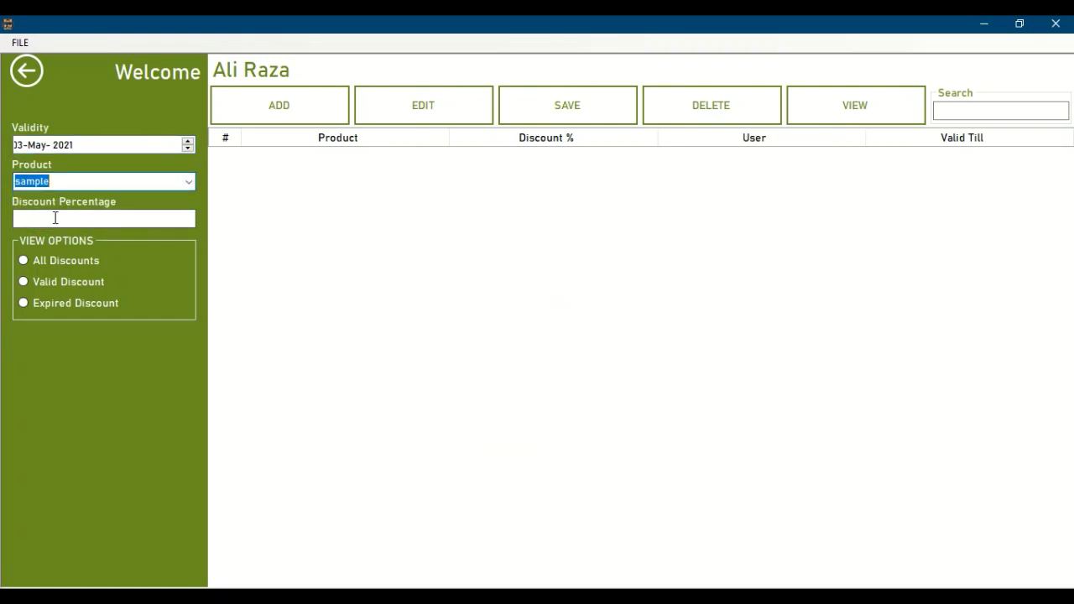
{"action": "left_click", "coordinate": [55, 218]}
{"action": "type", "text": "5"}
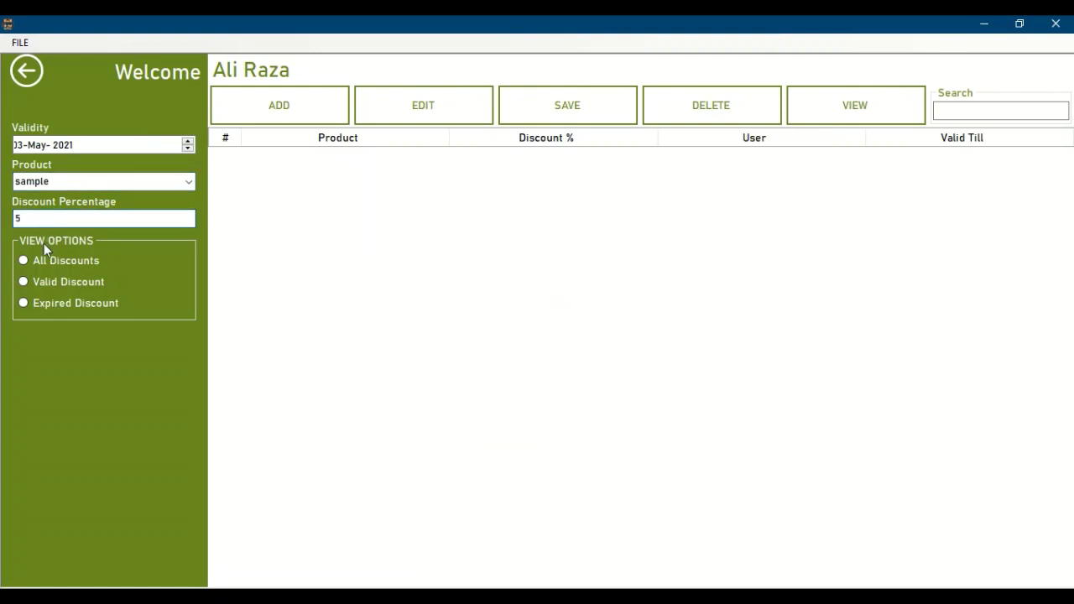
{"action": "left_click", "coordinate": [570, 109]}
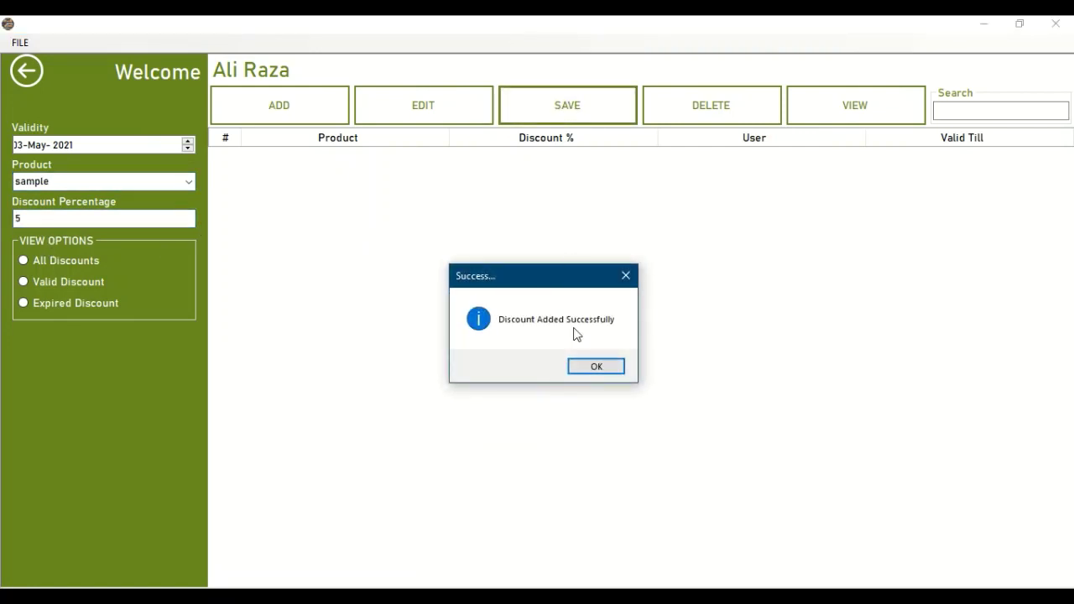
{"action": "left_click", "coordinate": [597, 370]}
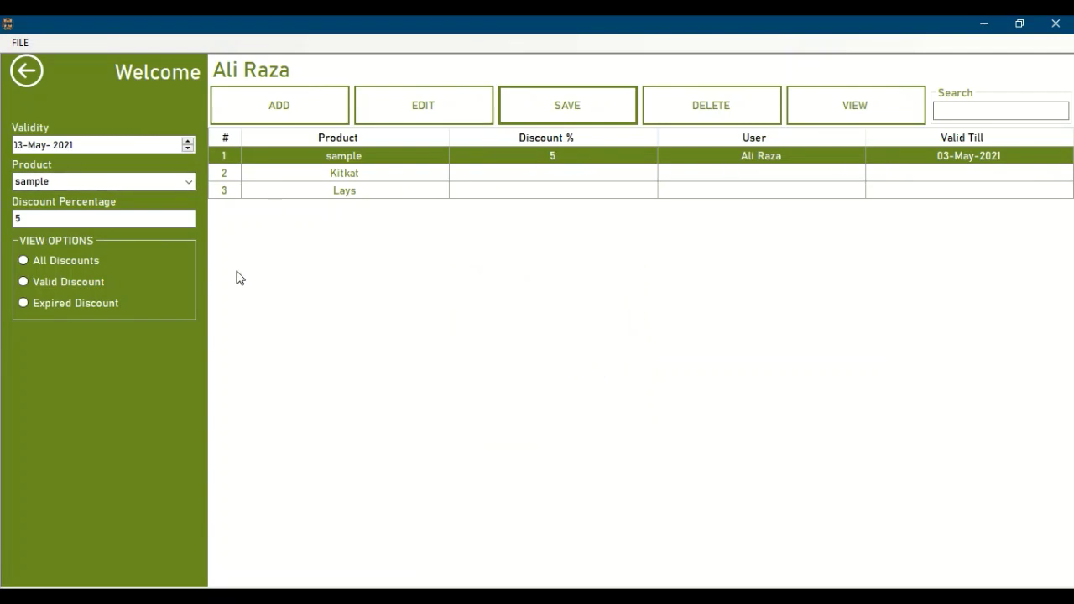
View all, valid, and expired discounts in turn, and return to the main menu
{"action": "left_click", "coordinate": [59, 263]}
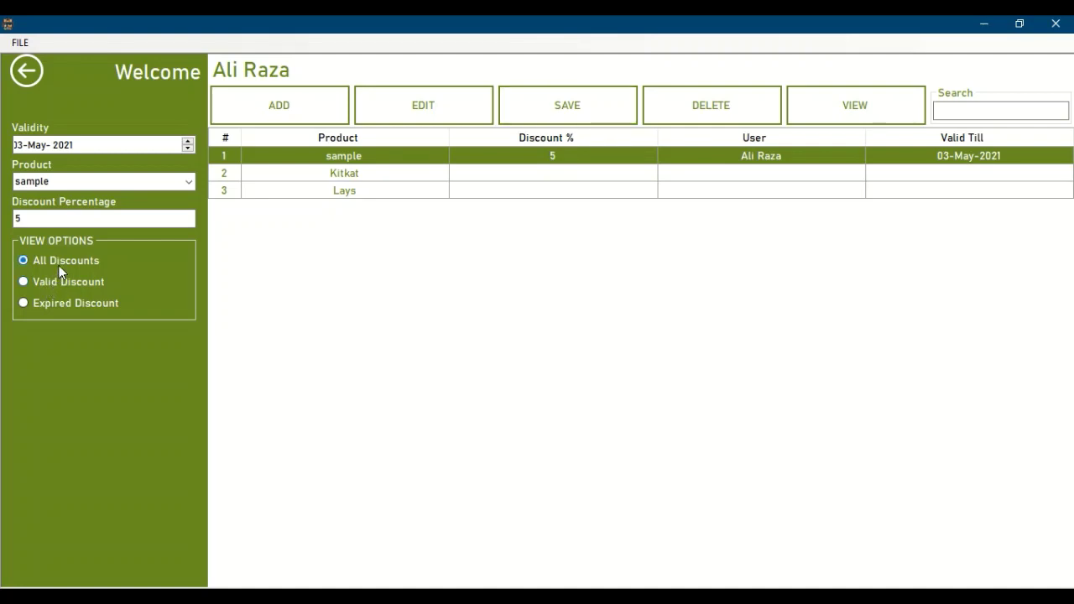
{"action": "left_click", "coordinate": [58, 283]}
{"action": "left_click", "coordinate": [58, 304]}
{"action": "left_click", "coordinate": [31, 73]}
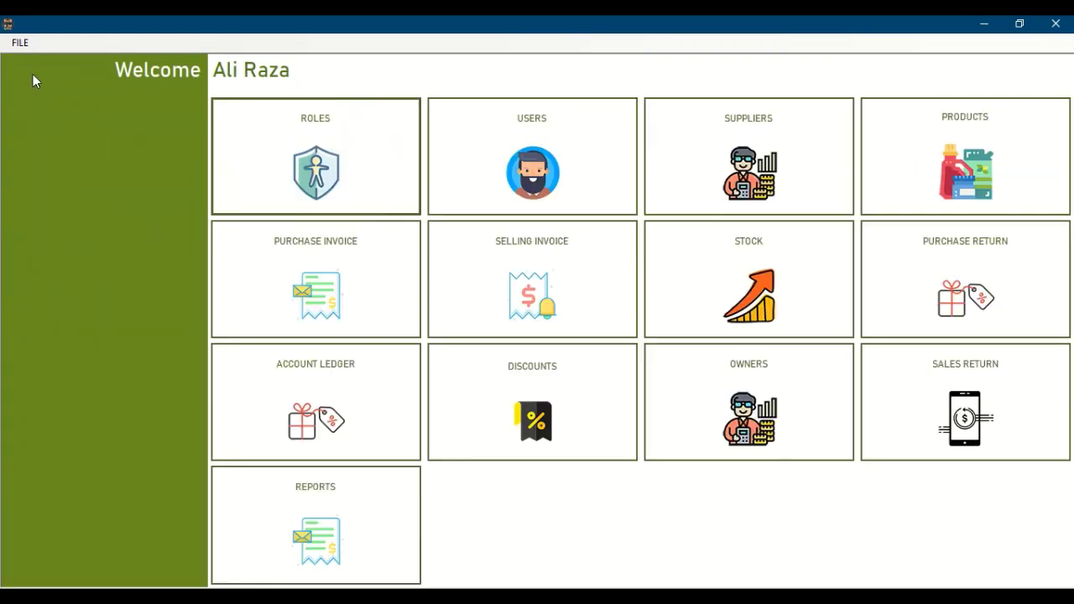
Load the monthly sales report for May 2021, examine its daily sale and amount received, and return to the main menu
{"action": "left_click", "coordinate": [365, 582]}
{"action": "left_click", "coordinate": [290, 184]}
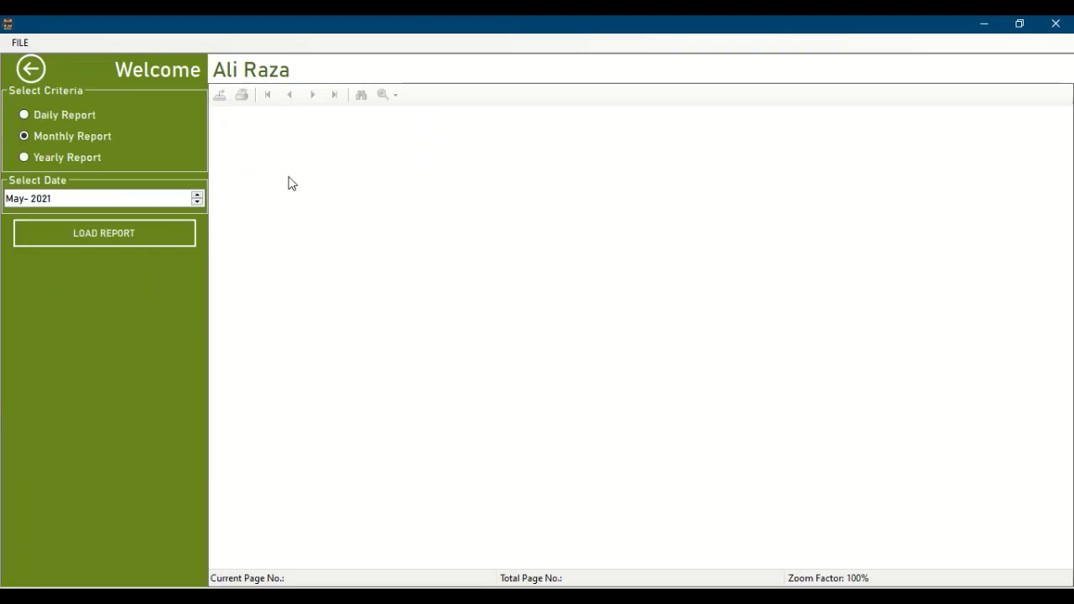
{"action": "left_click", "coordinate": [69, 137]}
{"action": "left_click", "coordinate": [121, 246]}
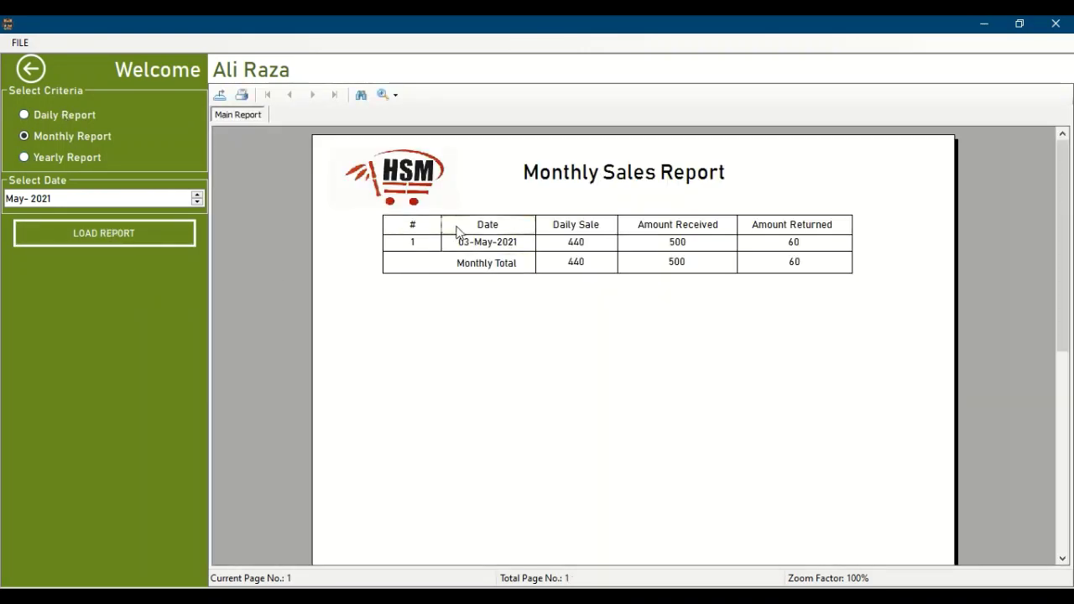
{"action": "left_click", "coordinate": [566, 242]}
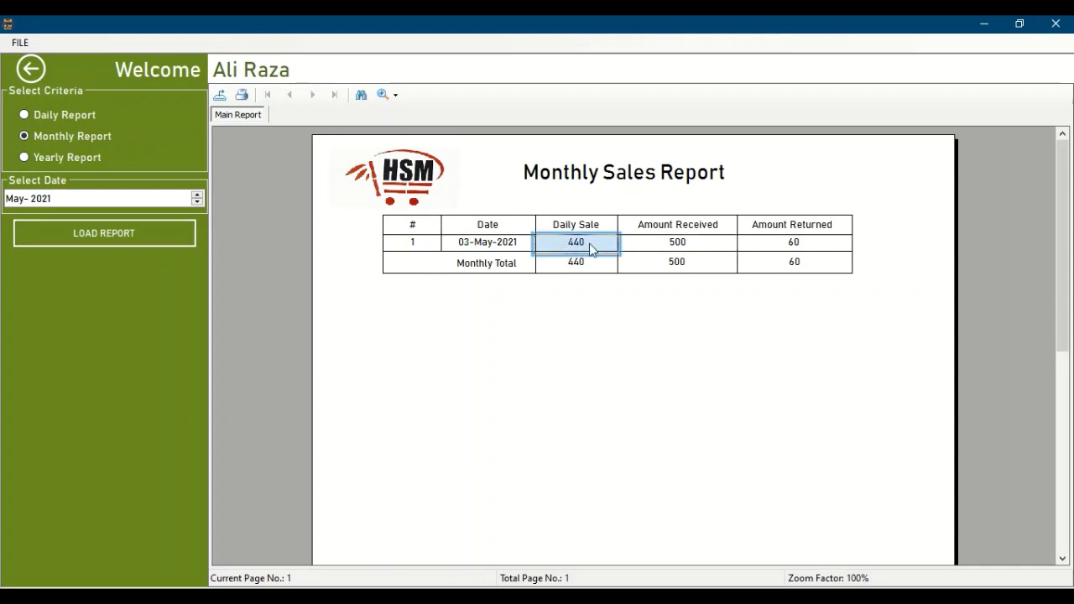
{"action": "left_click", "coordinate": [678, 244]}
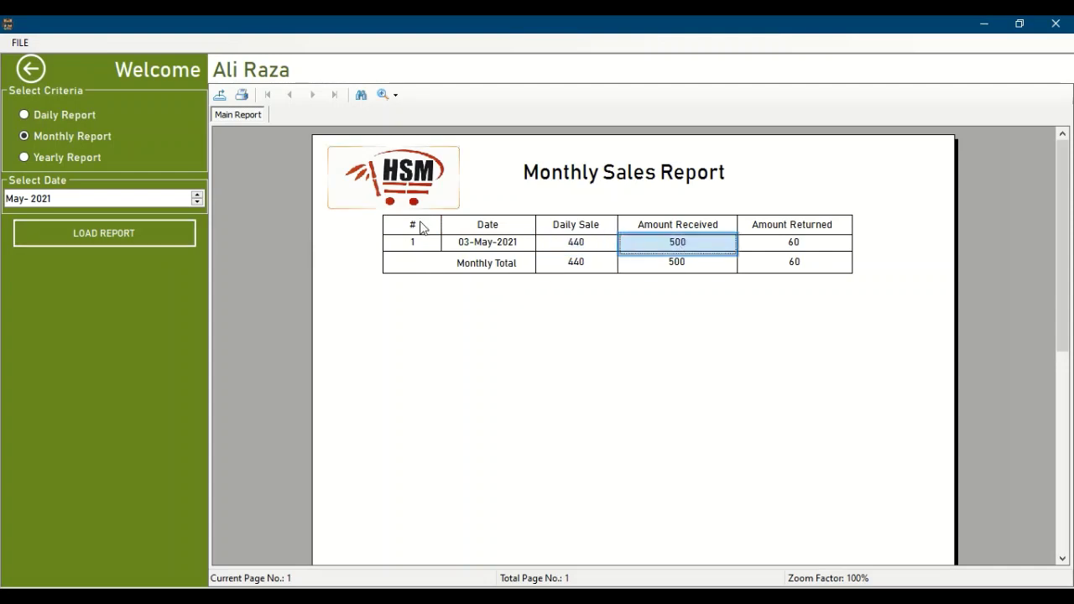
{"action": "left_click", "coordinate": [31, 71]}
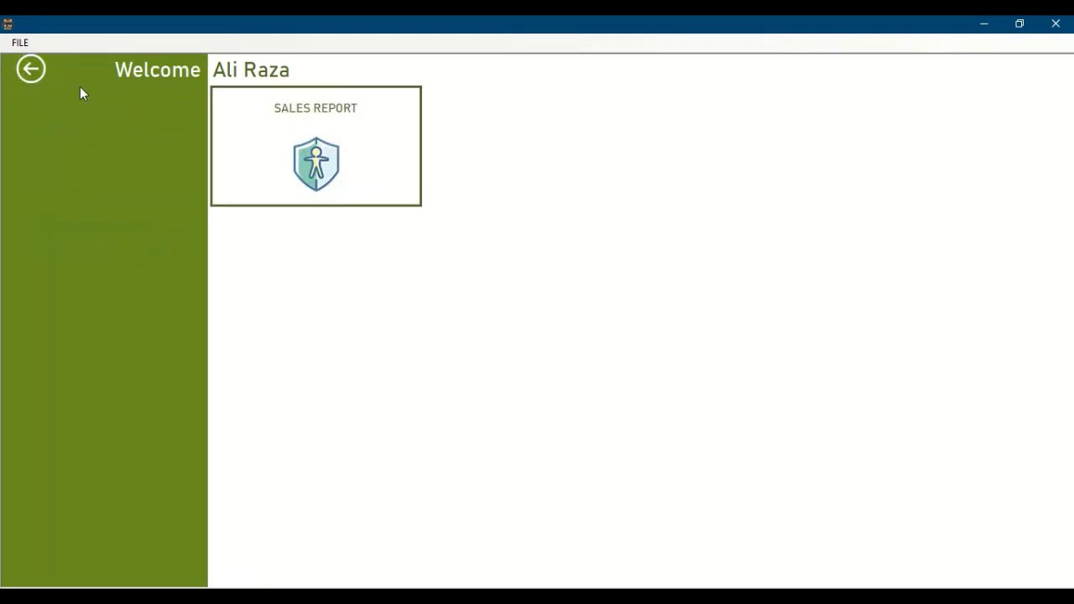
{"action": "left_click", "coordinate": [29, 73]}
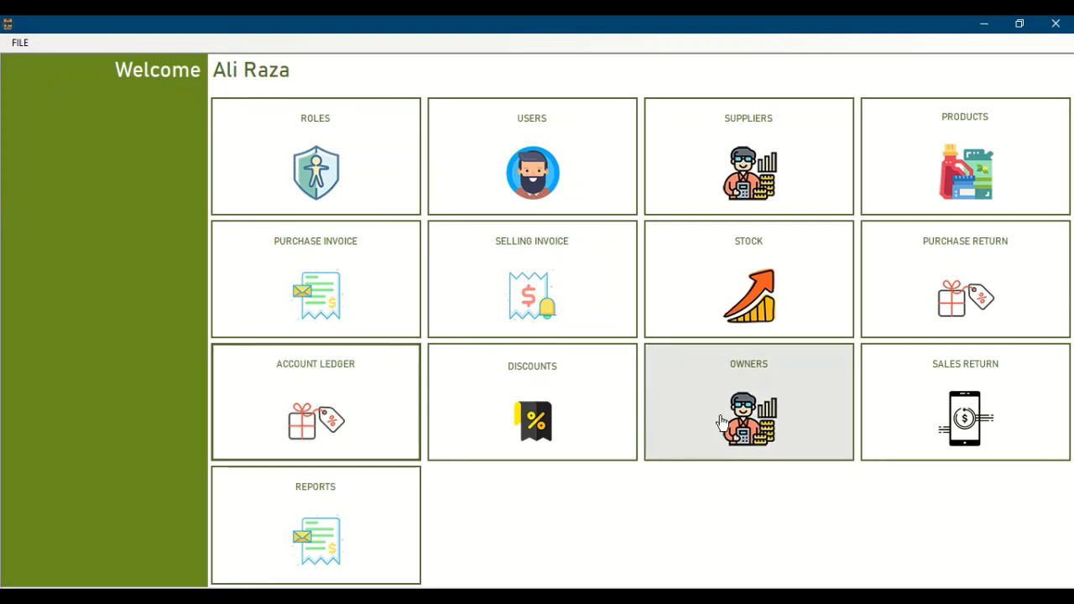
Leave the Sales Return form to look up the selling invoice number for 03-May-2021, and return to the main menu
{"action": "left_click", "coordinate": [942, 429]}
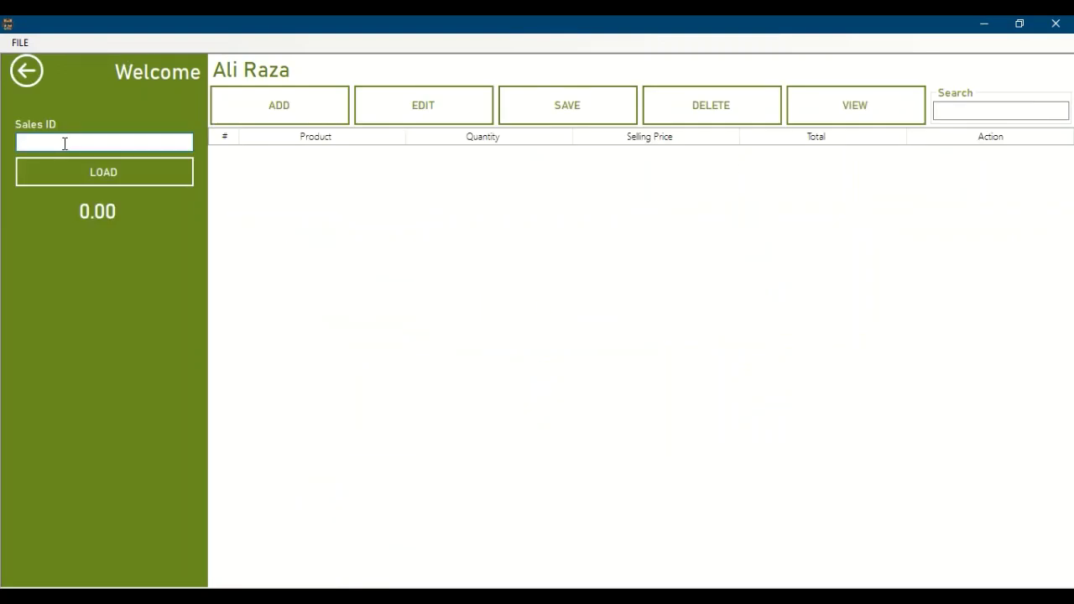
{"action": "left_click", "coordinate": [38, 71]}
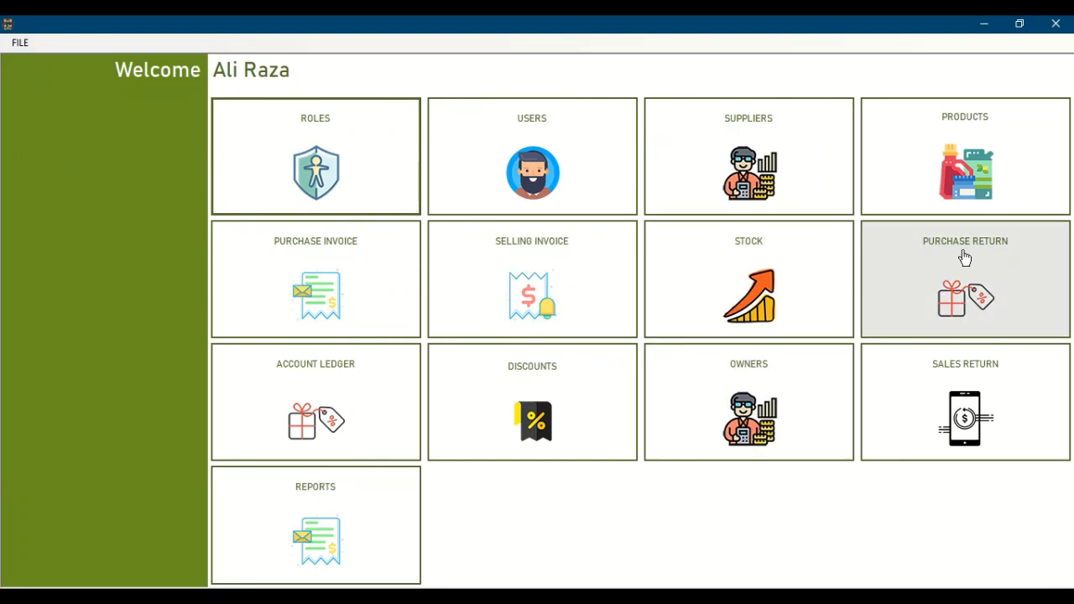
{"action": "left_click", "coordinate": [533, 295]}
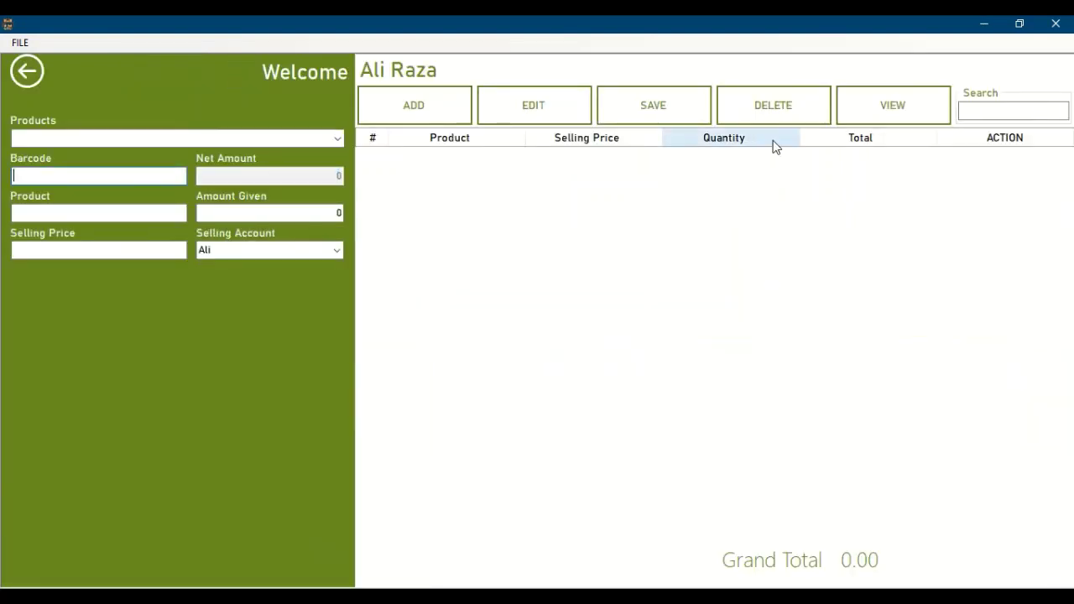
{"action": "left_click", "coordinate": [857, 123]}
{"action": "left_click", "coordinate": [190, 165]}
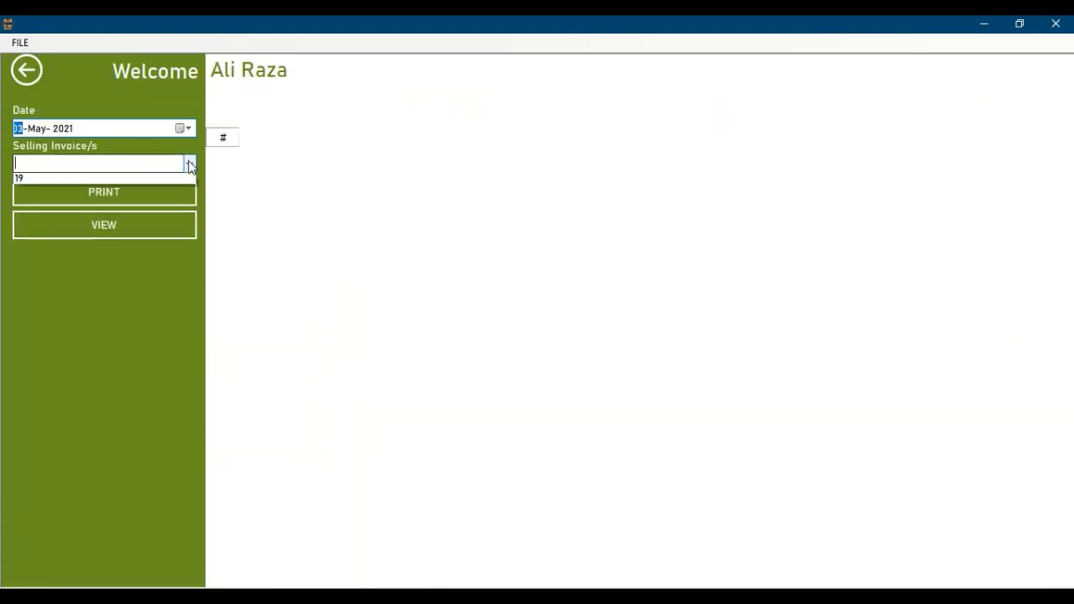
{"action": "left_click", "coordinate": [25, 75]}
{"action": "left_click", "coordinate": [24, 79]}
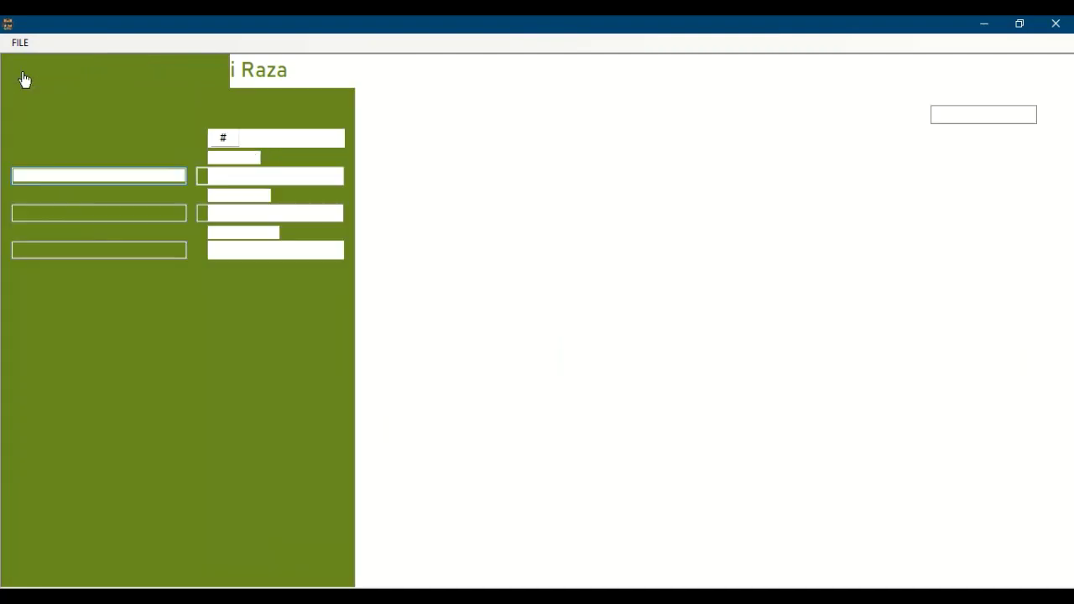
{"action": "left_click", "coordinate": [26, 71]}
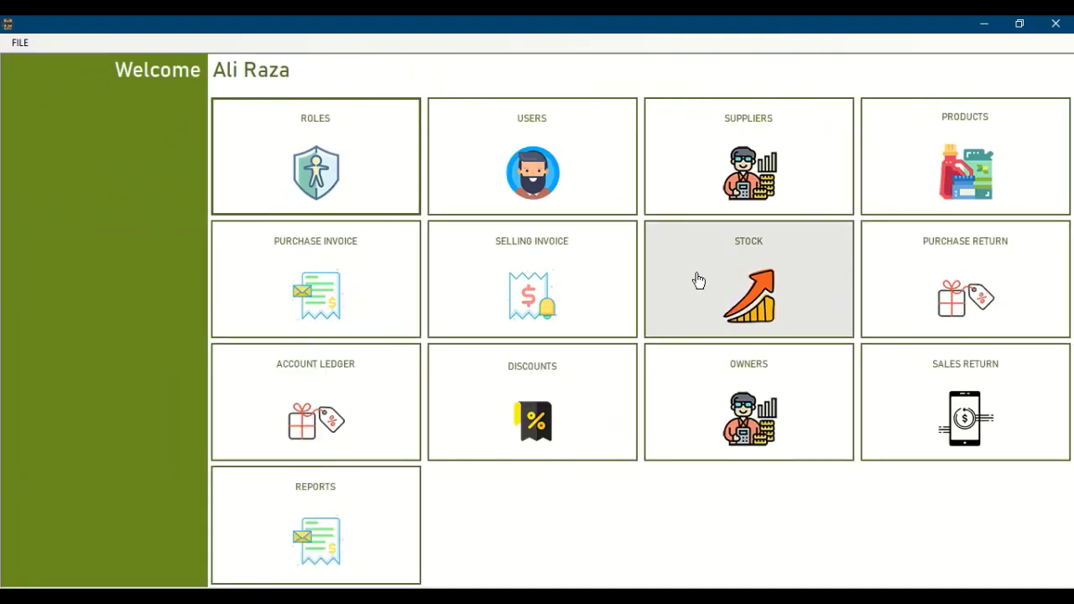
Open the Sales Return form and load the sale with Sales ID 19
{"action": "left_click", "coordinate": [957, 398]}
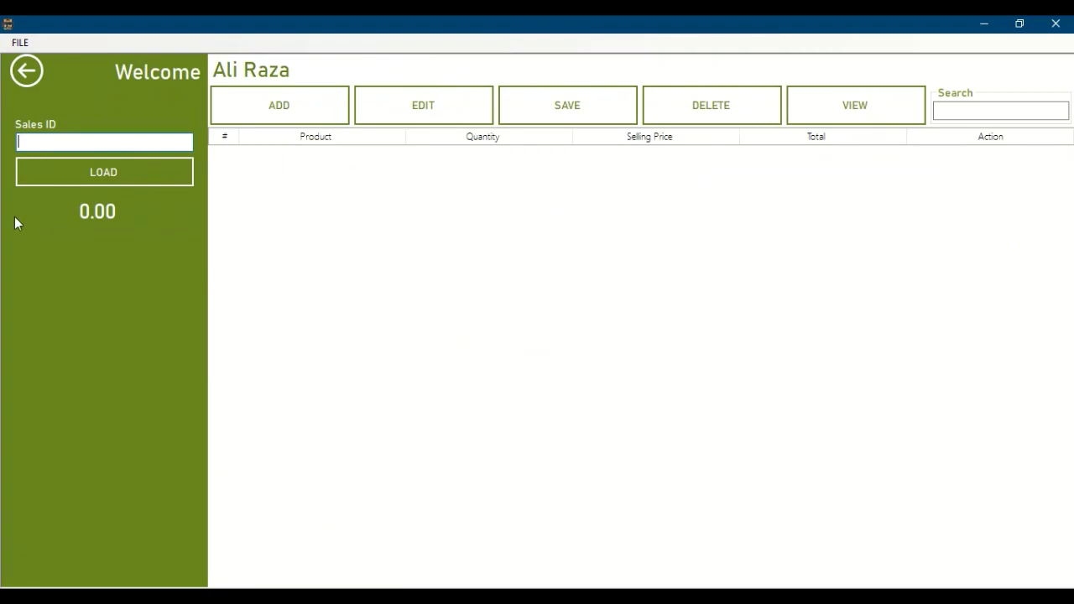
{"action": "left_click", "coordinate": [87, 144]}
{"action": "type", "text": "19"}
{"action": "left_click", "coordinate": [115, 175]}
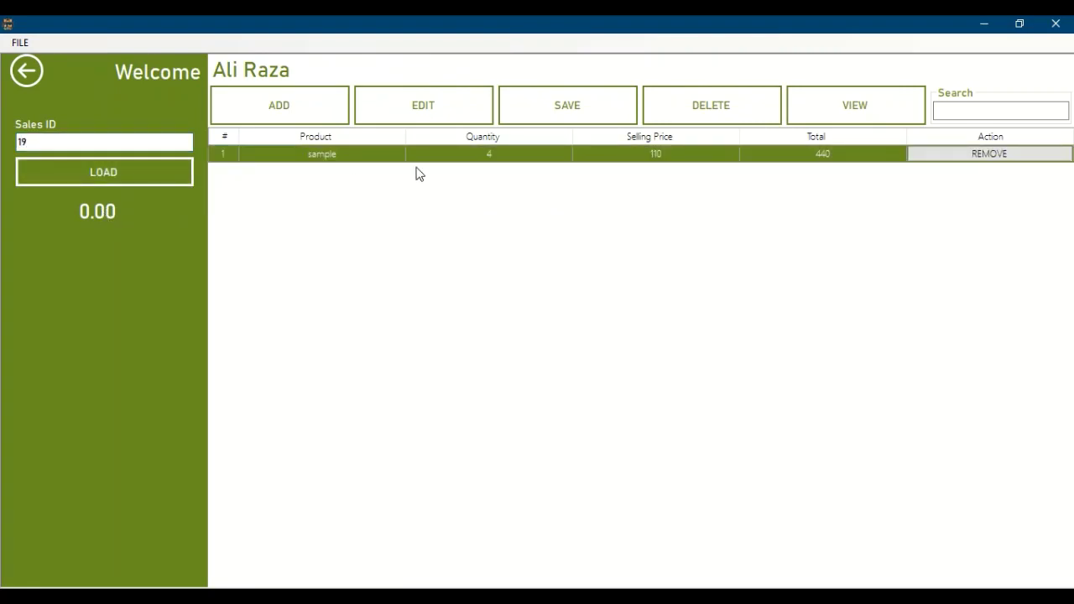
Return two units of "sample" from the loaded sale, confirming each return, and leave the Sales Return form
{"action": "left_click", "coordinate": [954, 159]}
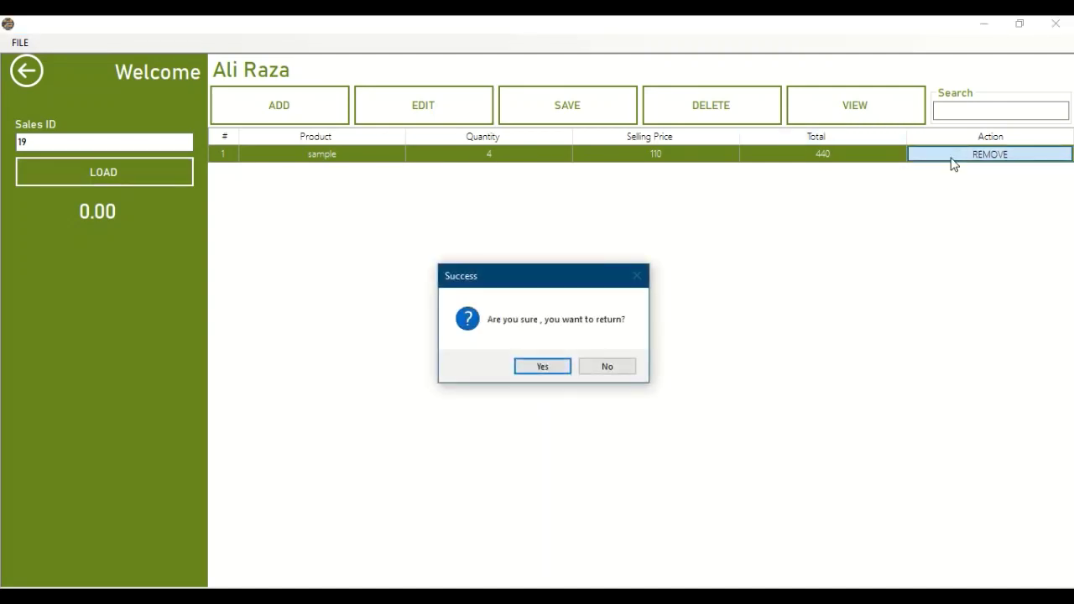
{"action": "left_click", "coordinate": [542, 367]}
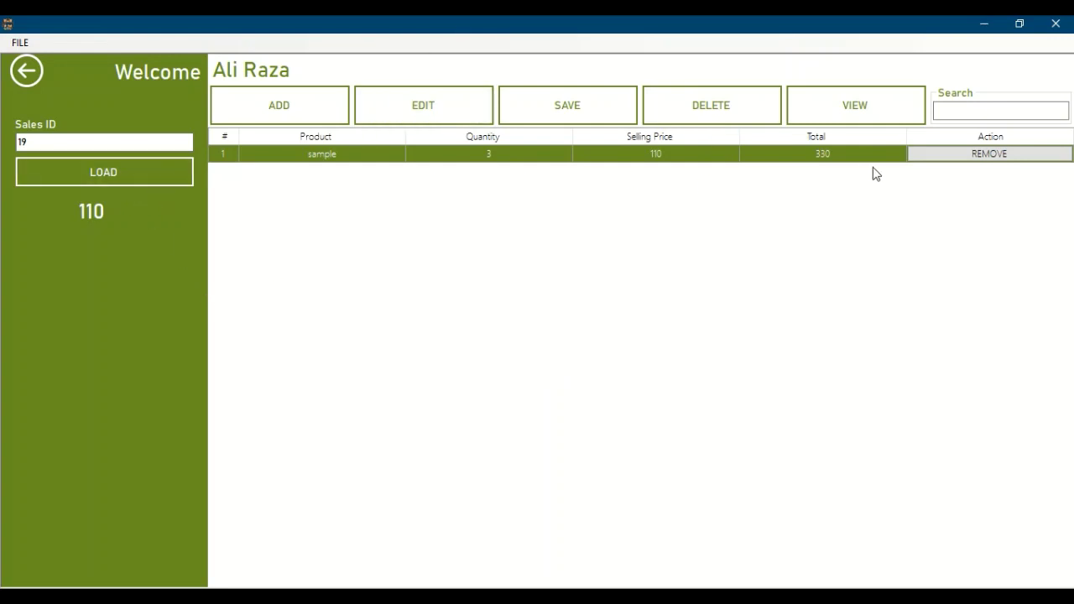
{"action": "left_click", "coordinate": [984, 160]}
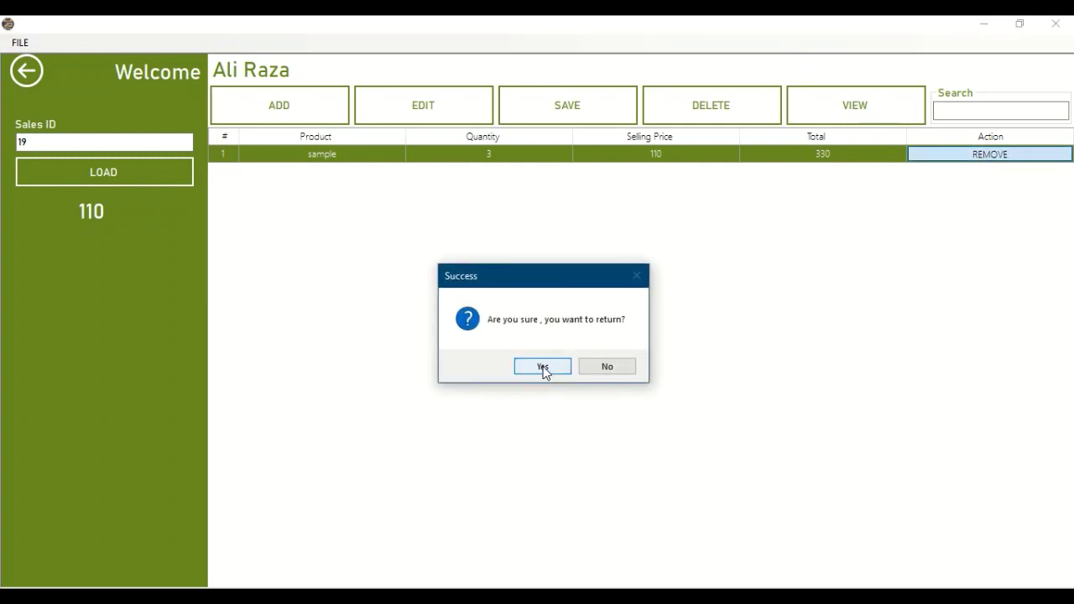
{"action": "left_click", "coordinate": [543, 367]}
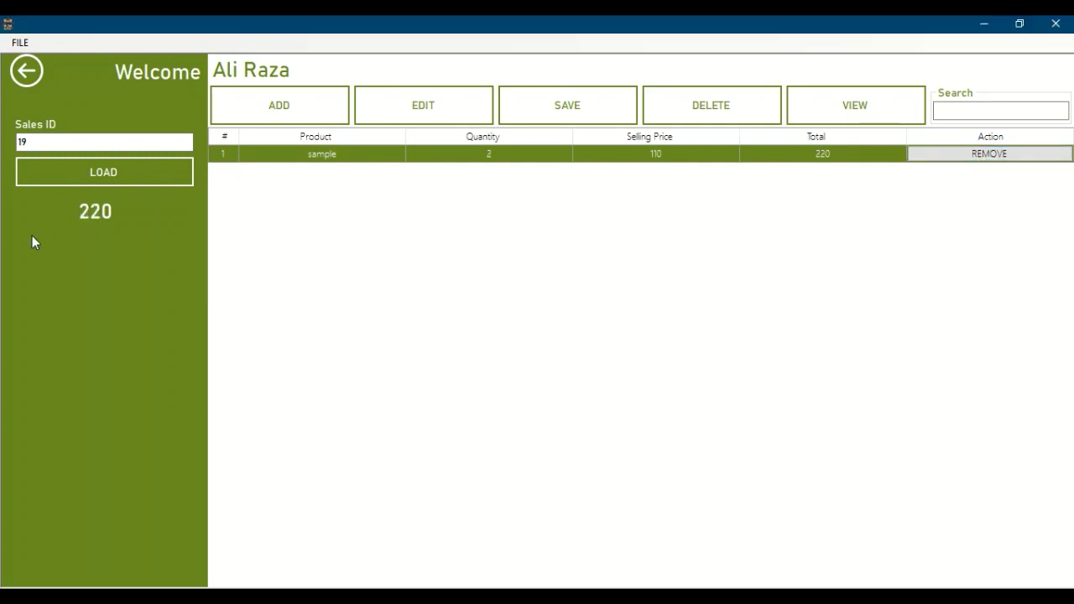
{"action": "left_click", "coordinate": [32, 76]}
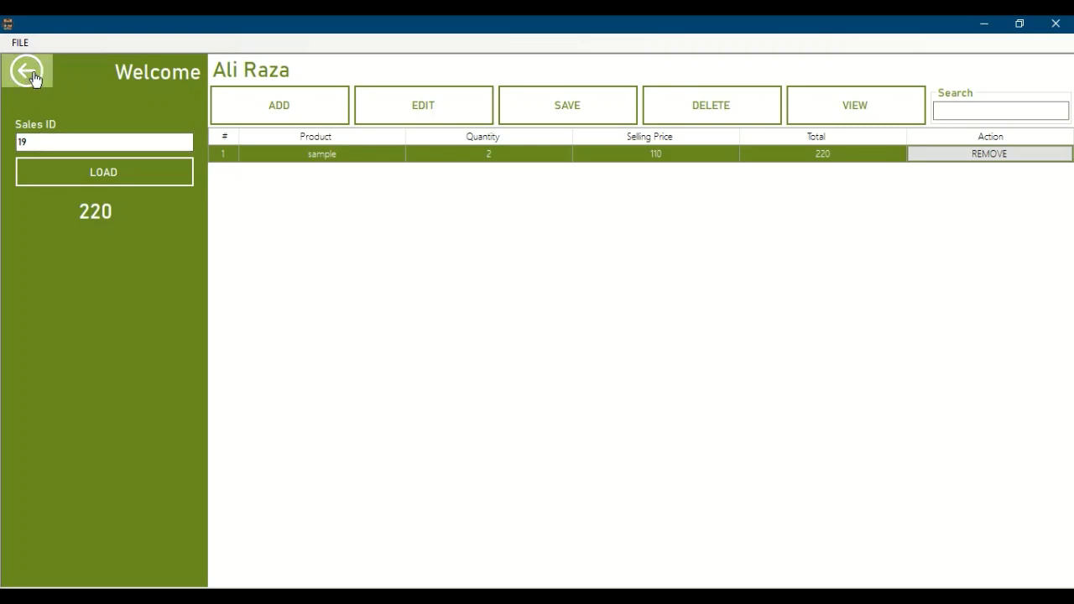